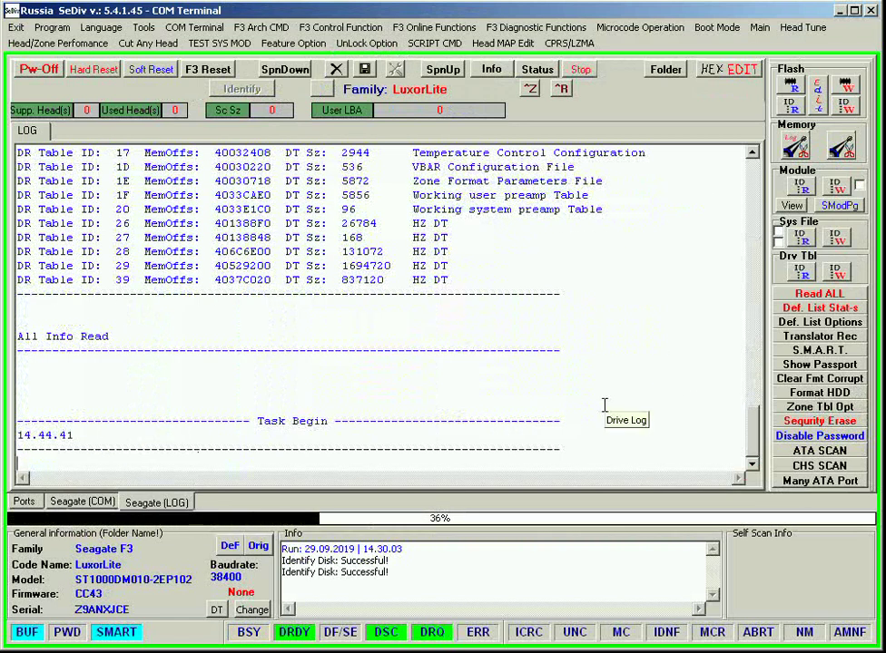
Load the zone list with the MiniZone(Type0) zone option
left_click(812, 409)
left_click(399, 290)
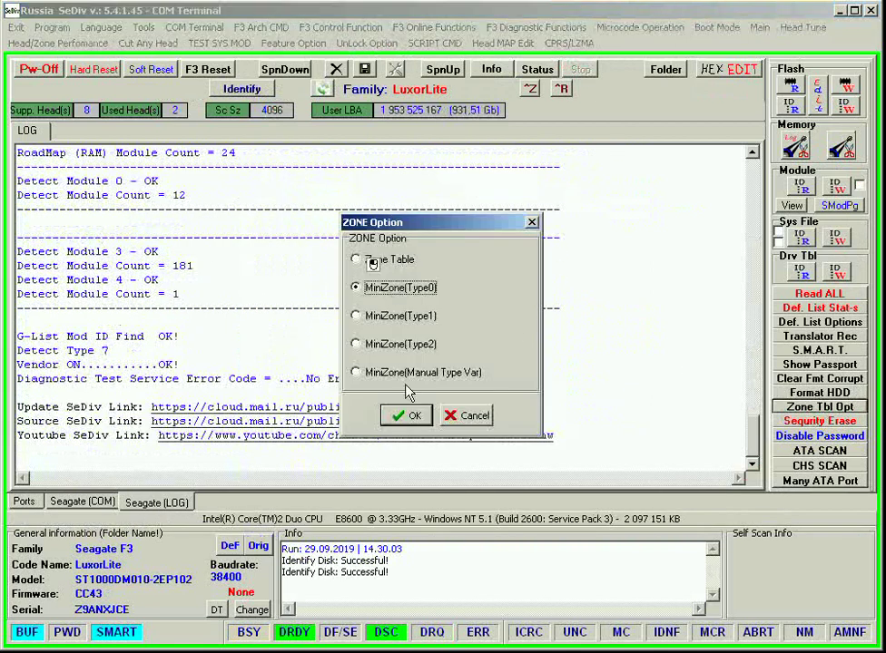
left_click(406, 415)
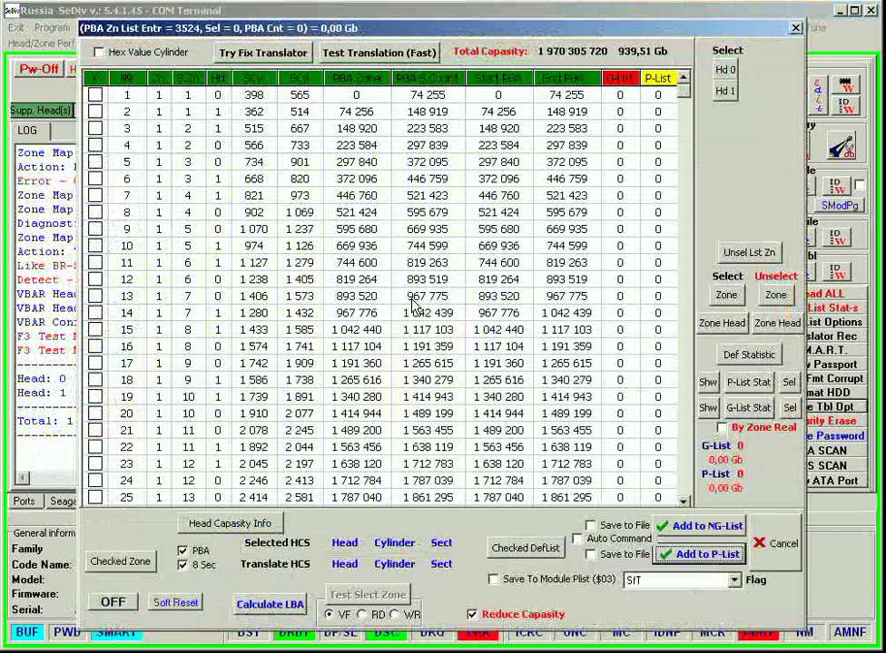
Translate the start PBAs of zone entries 17 and 20 to LBA and close the zone list
left_click(481, 363)
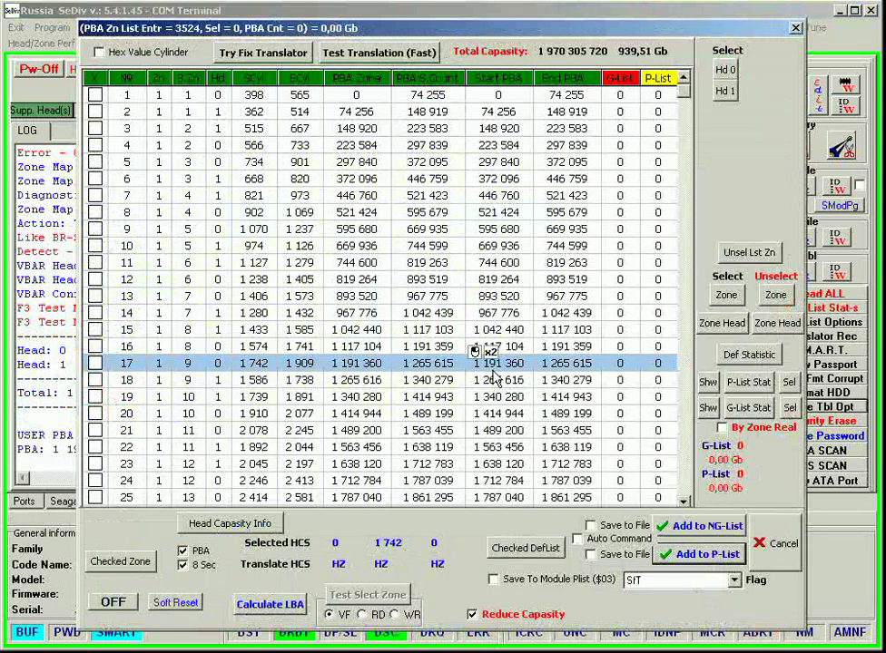
double_click(476, 413)
left_click(752, 551)
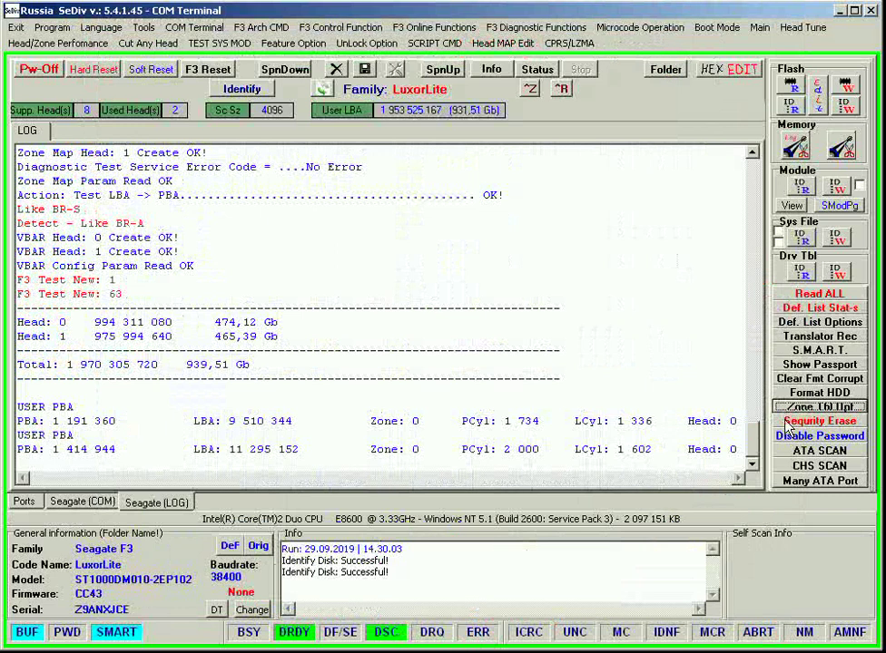
Load the zone list with the MiniZone(Type2) option and translate the start PBAs of entries 21 and 10
left_click(812, 407)
left_click(397, 342)
left_click(410, 416)
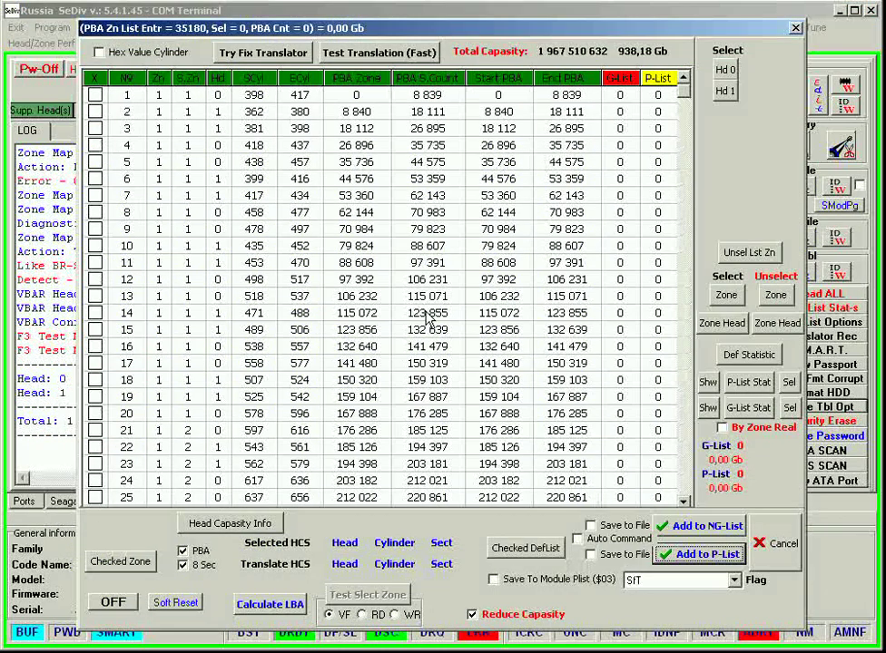
double_click(487, 431)
double_click(473, 243)
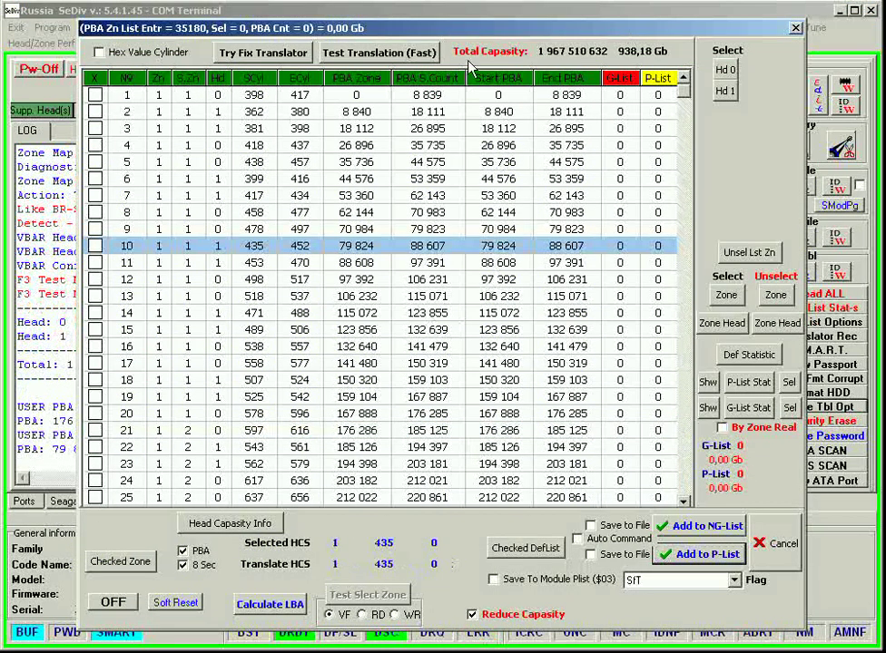
Run the fast translation test on the zone list and check its output in the log
left_click(395, 55)
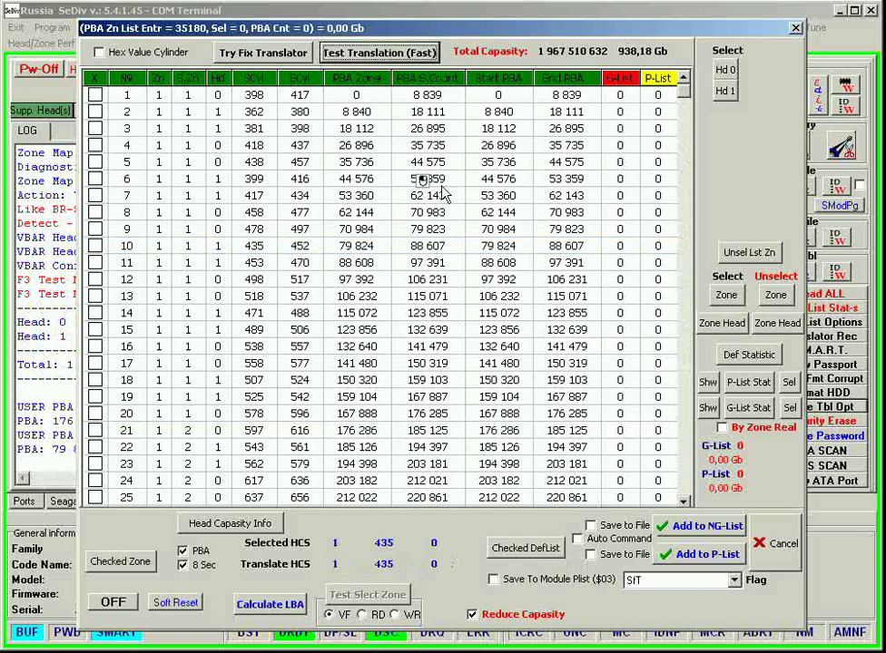
left_click(361, 54)
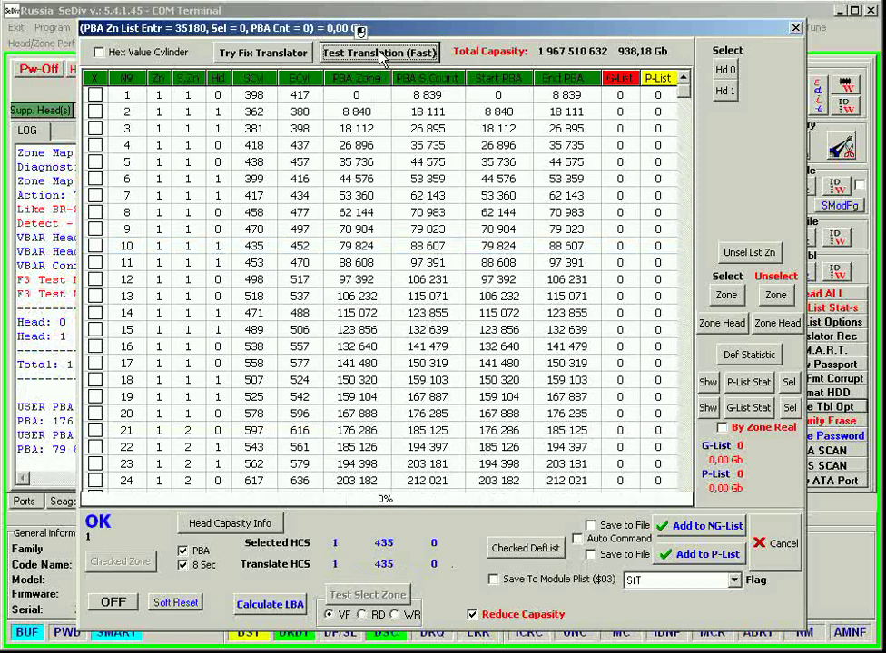
left_click_drag(198, 27, 375, 48)
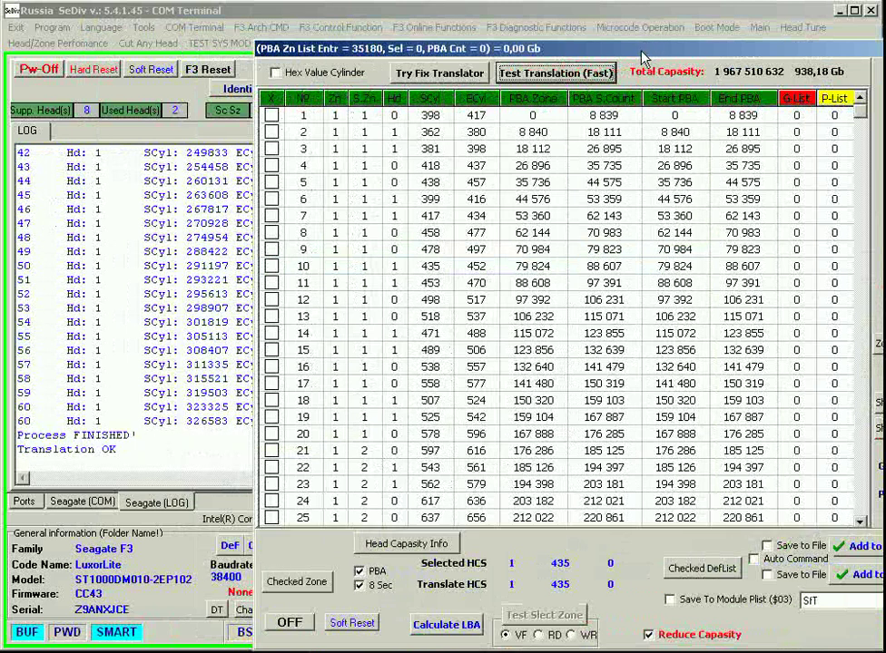
left_click_drag(422, 51, 191, 6)
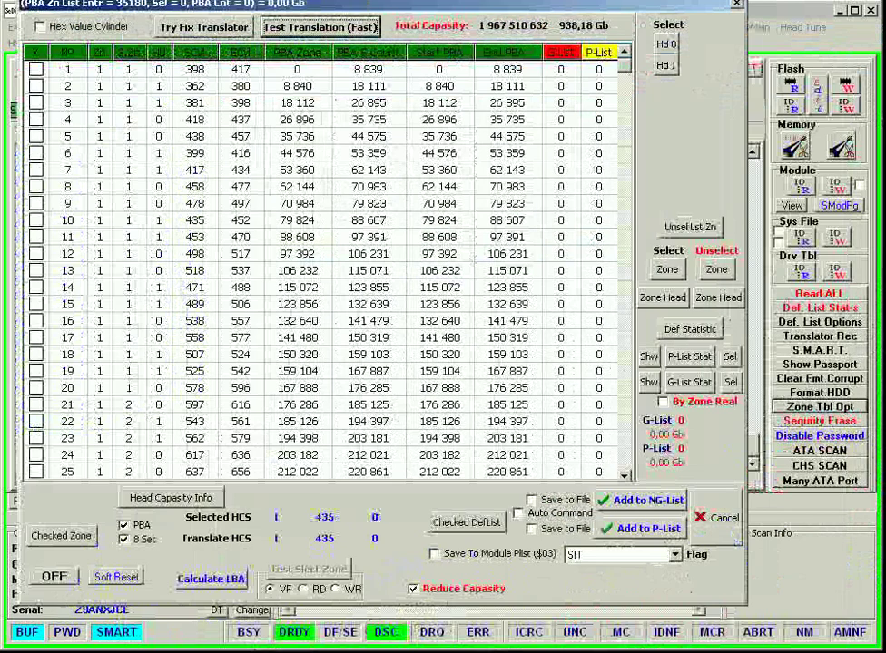
Read the G-List statistics into the zone list and watch the read progress in the main window
left_click(689, 382)
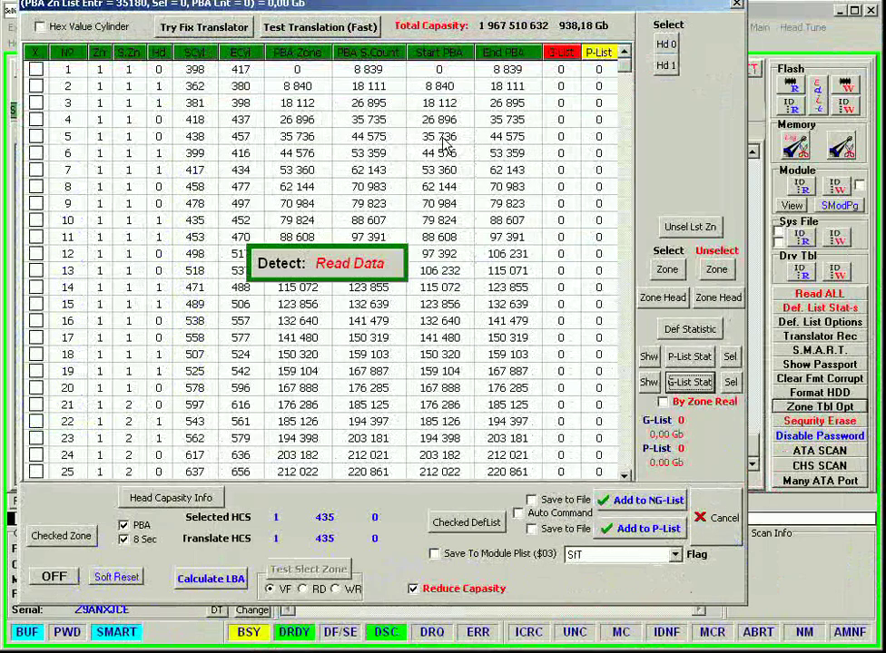
left_click_drag(340, 12, 372, 42)
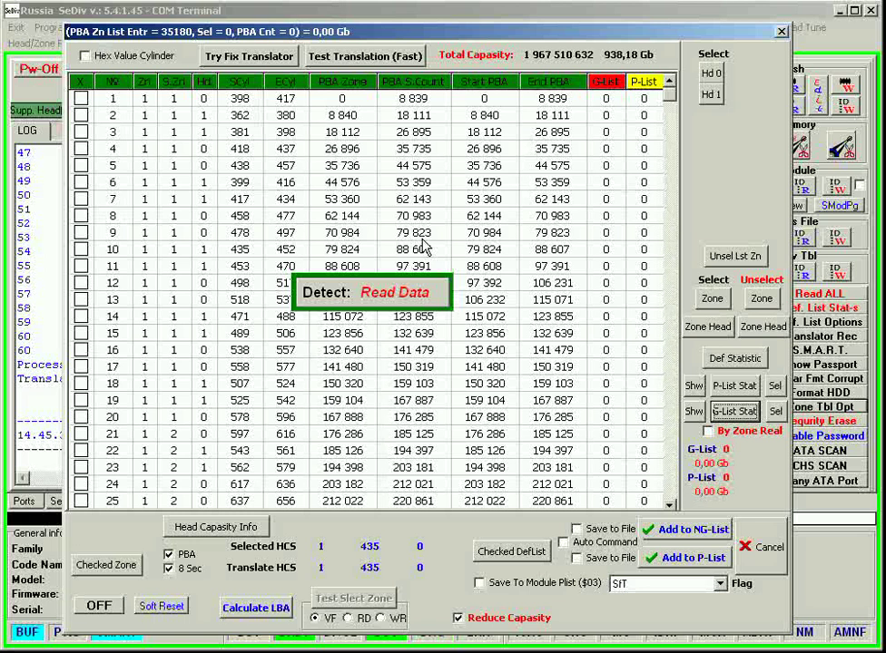
left_click_drag(261, 34, 408, 558)
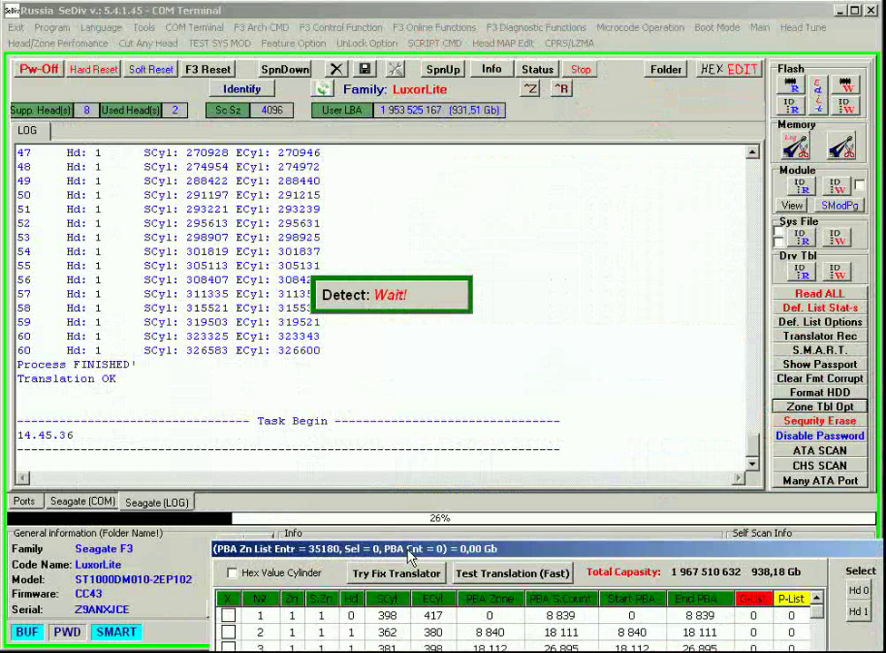
left_click_drag(408, 558, 280, 36)
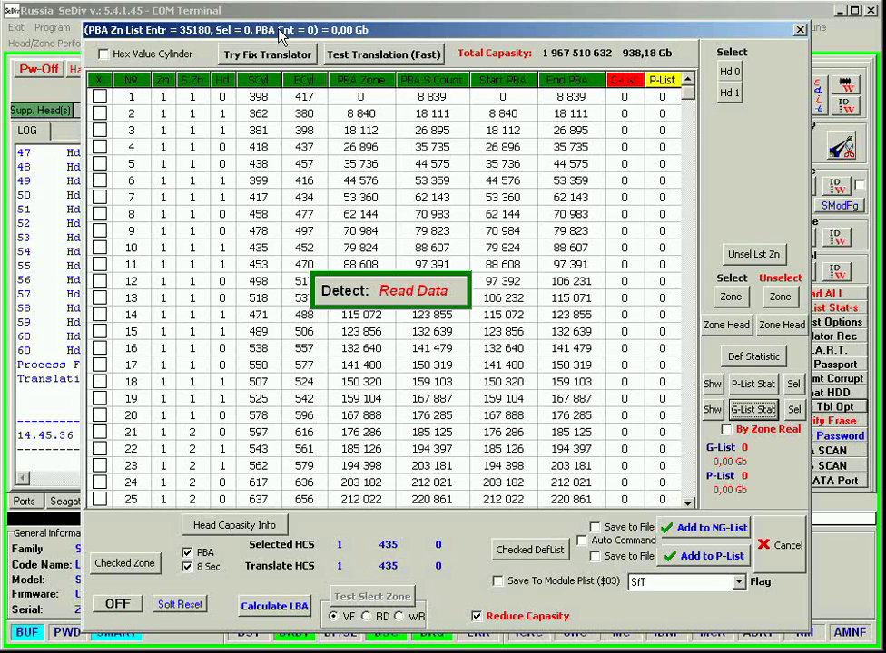
left_click_drag(420, 37, 420, 557)
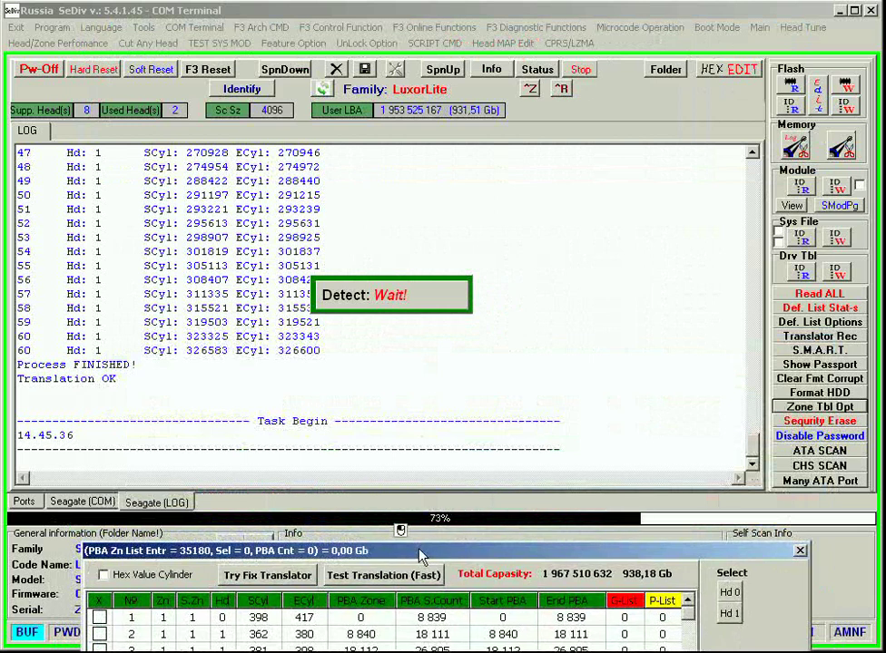
left_click_drag(420, 557, 399, 30)
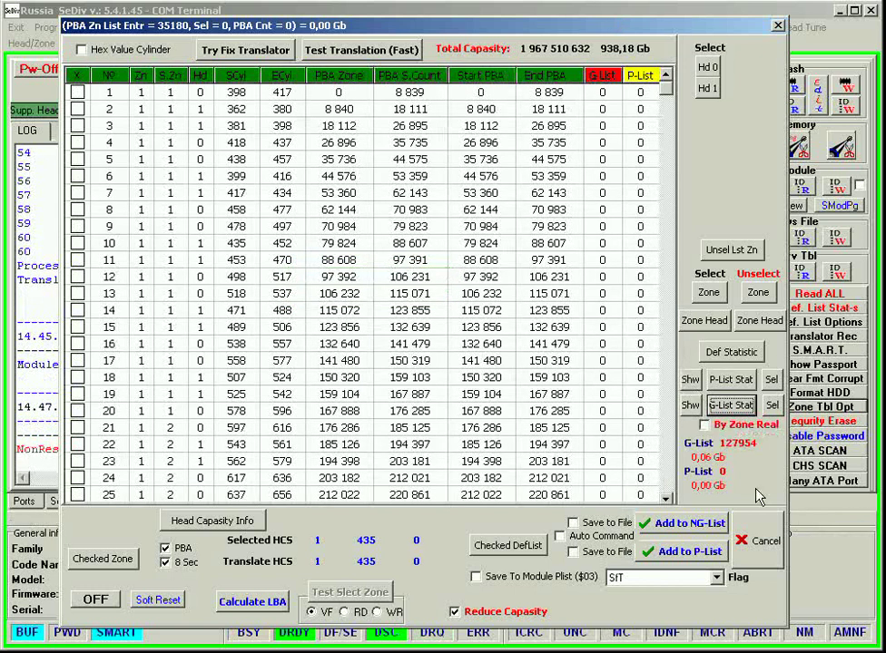
Show the zones containing G-List defects, examine the entries to the end of the list, and close it
left_click(692, 405)
left_click(520, 330)
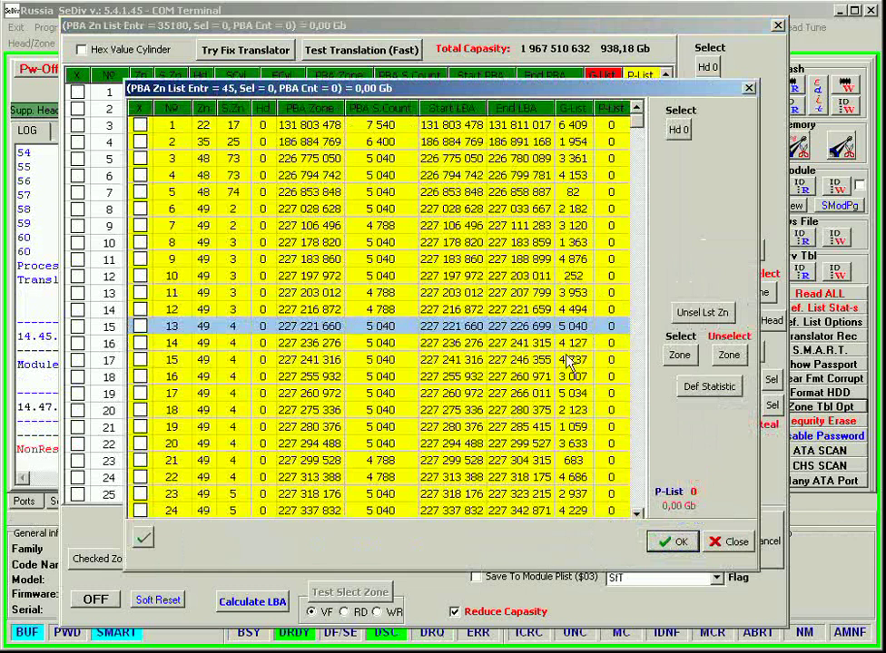
left_click(516, 358)
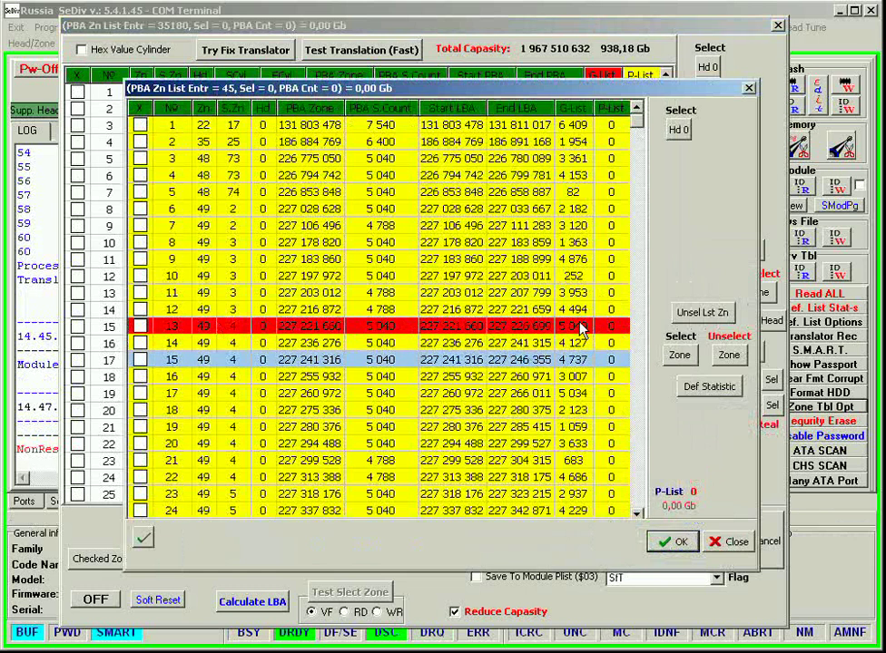
scroll(640, 499, "down", 7)
scroll(644, 492, "up", 7)
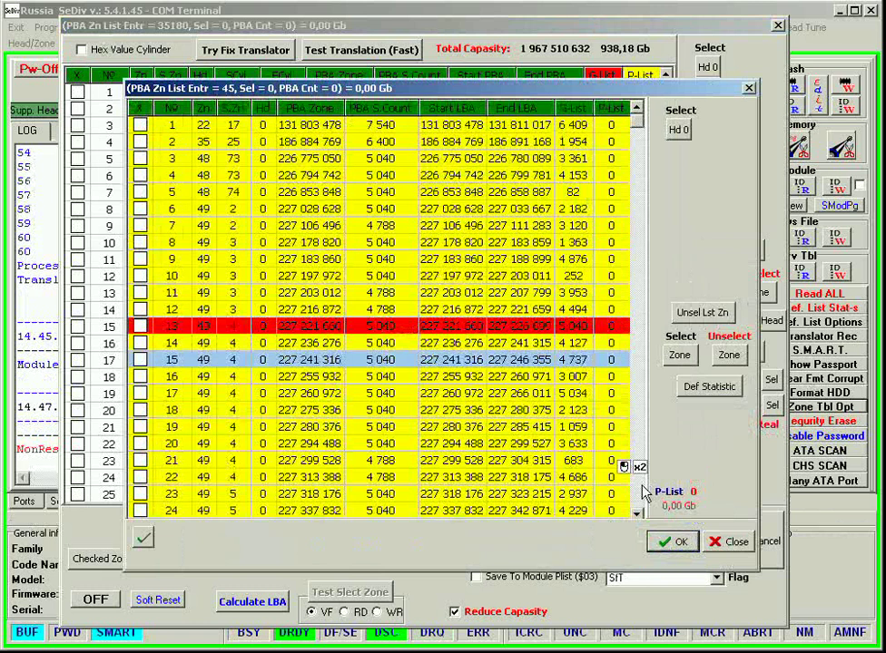
scroll(642, 498, "down", 7)
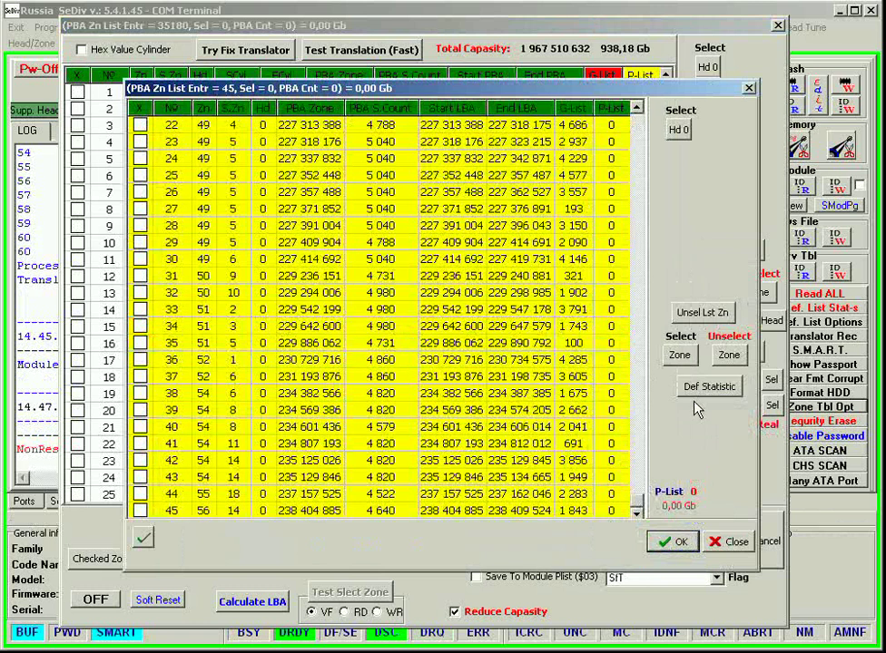
left_click(735, 542)
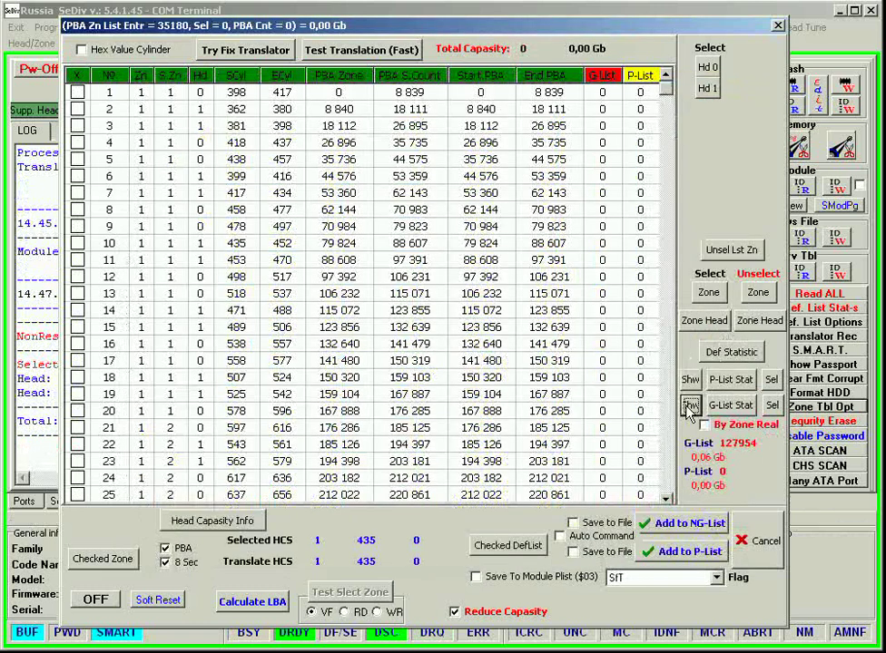
Look through the first several hundred zone entries for G-List defects and recheck the list of affected zones
scroll(649, 445, "down", 20)
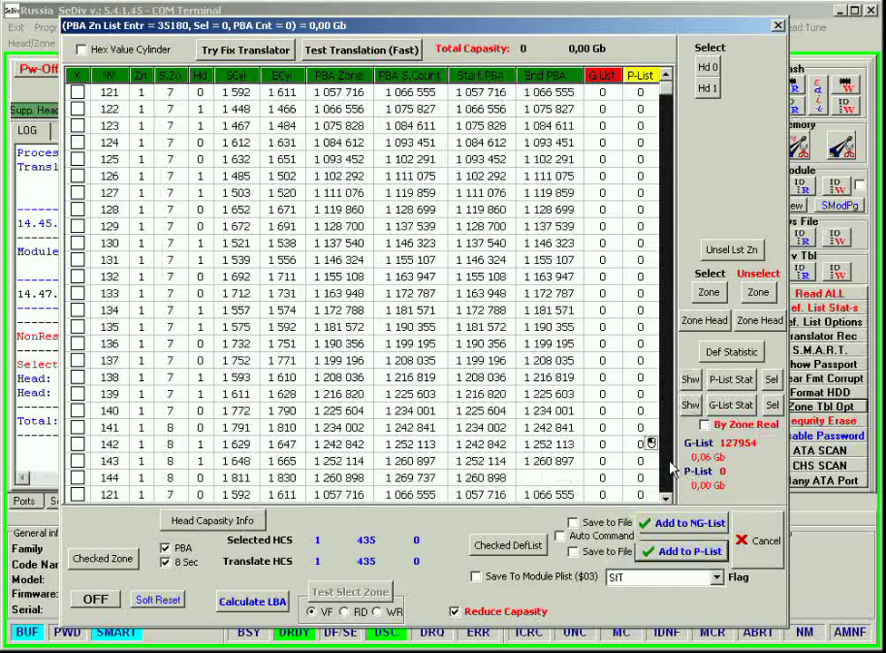
scroll(670, 469, "down", 20)
left_click(687, 428)
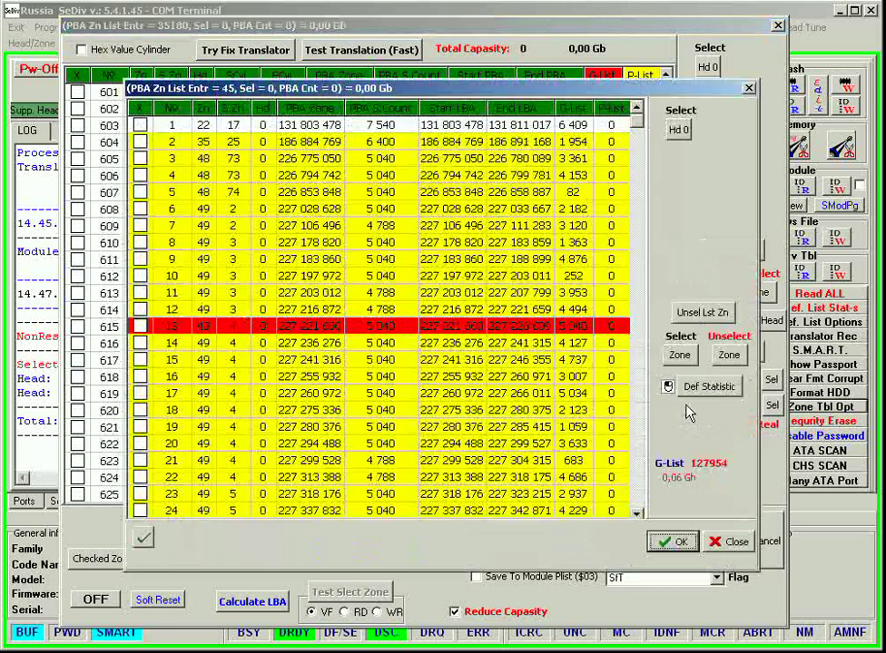
left_click(731, 541)
Examine the G-List column for zones 12 and 13, and check the affected-zones list for where the defects start
left_click_drag(673, 138, 671, 107)
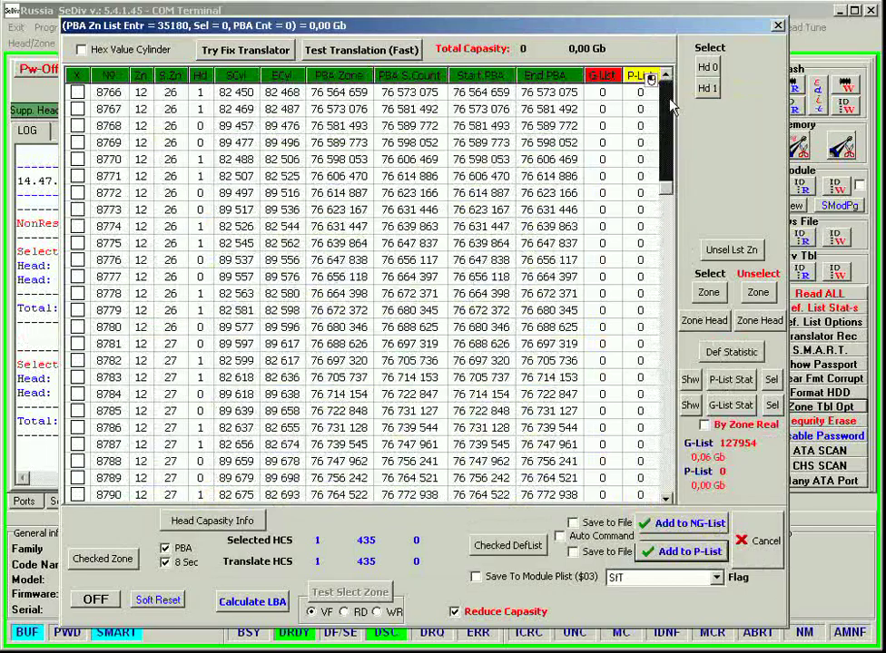
left_click(669, 442)
left_click(669, 442)
left_click(669, 442)
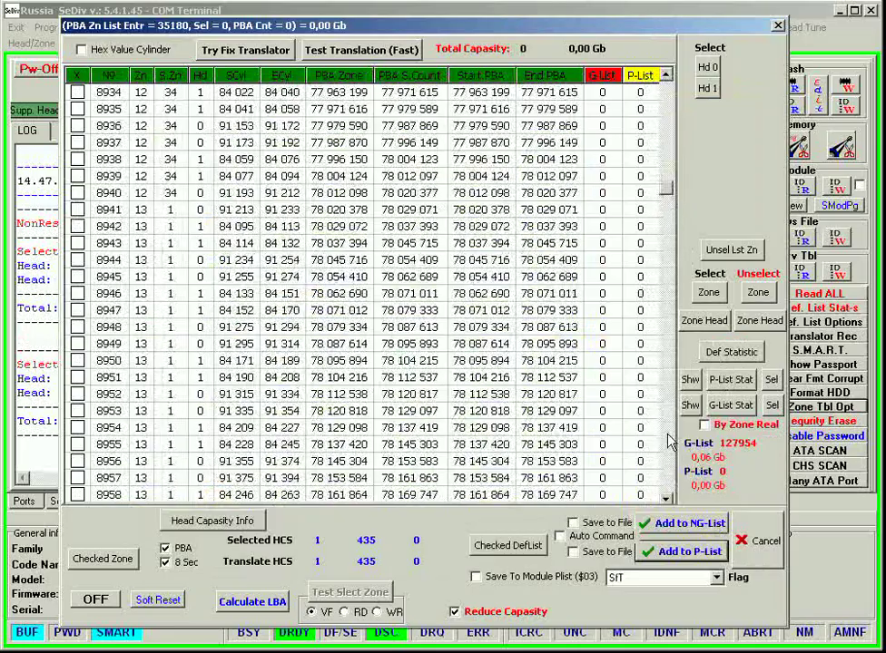
left_click(669, 442)
left_click_drag(669, 442, 669, 442)
left_click_drag(669, 109, 668, 109)
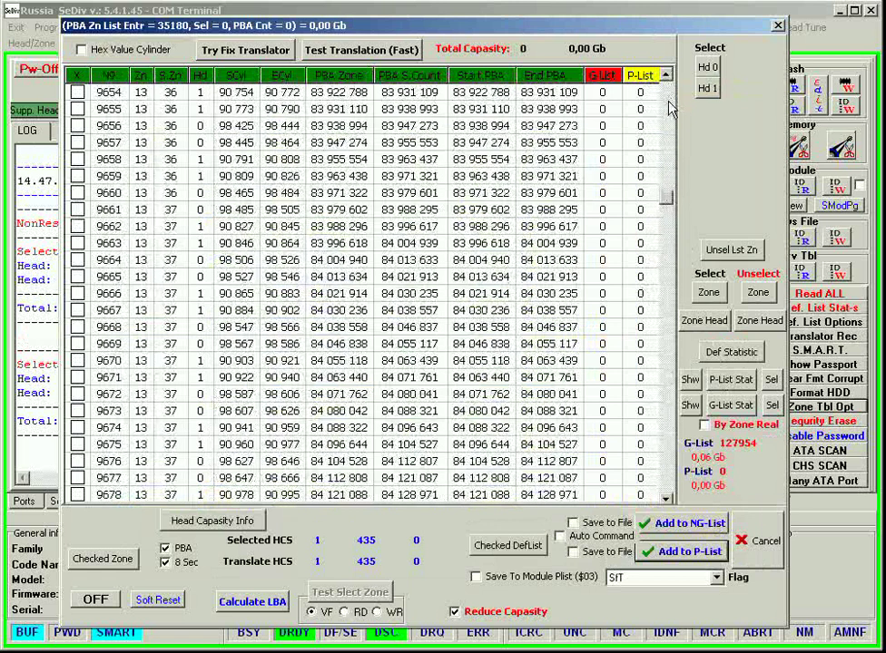
left_click(690, 405)
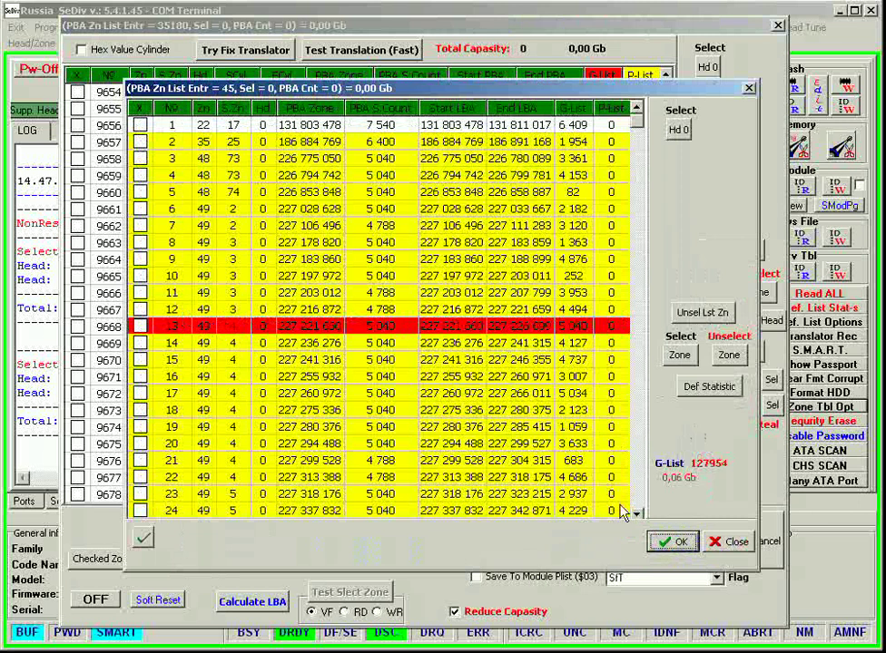
left_click(733, 539)
Locate the highlighted G-List defect entries in zone 49 of the full zone list
left_click_drag(667, 198, 651, 428)
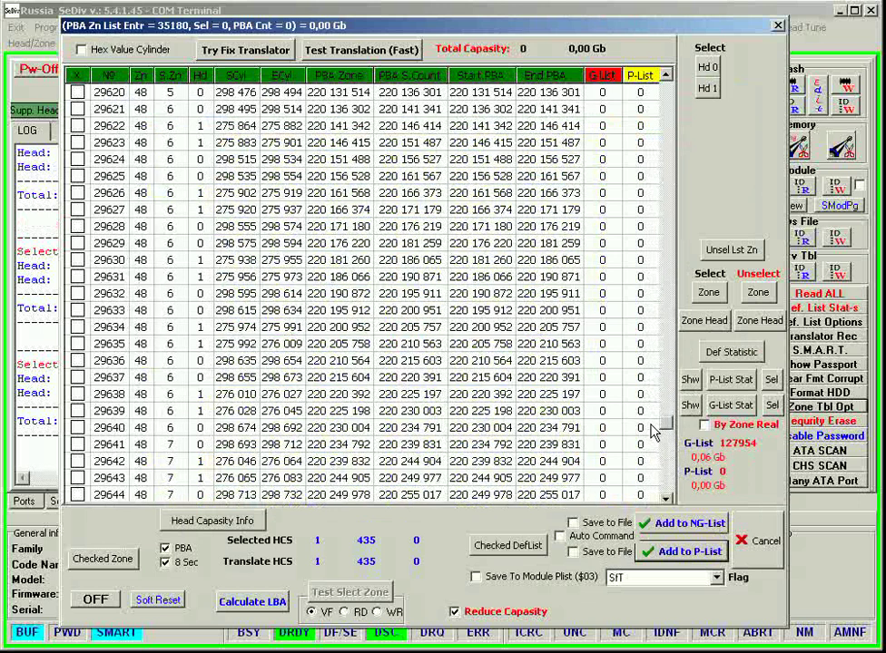
scroll(651, 449, "down", 20)
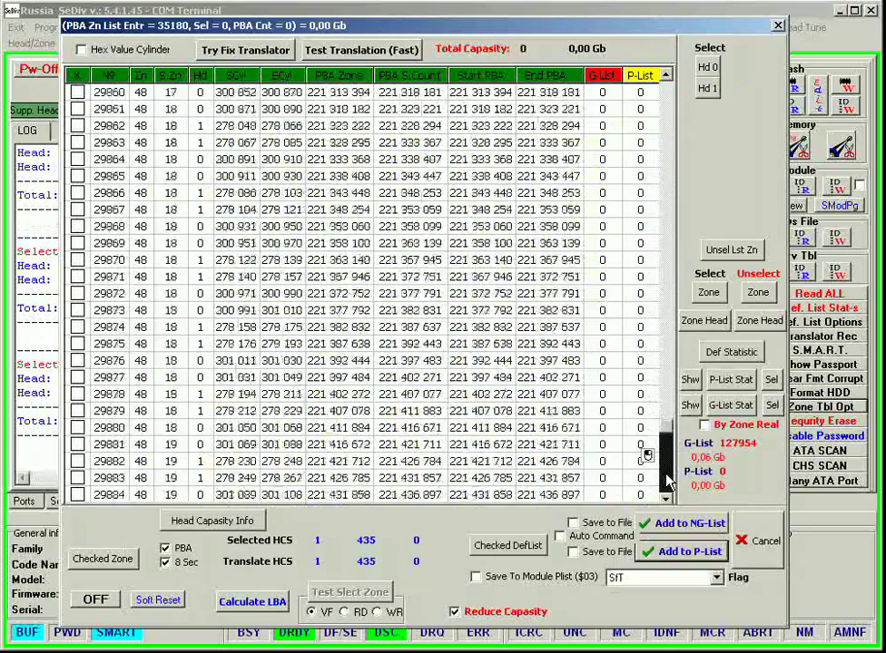
scroll(667, 481, "down", 20)
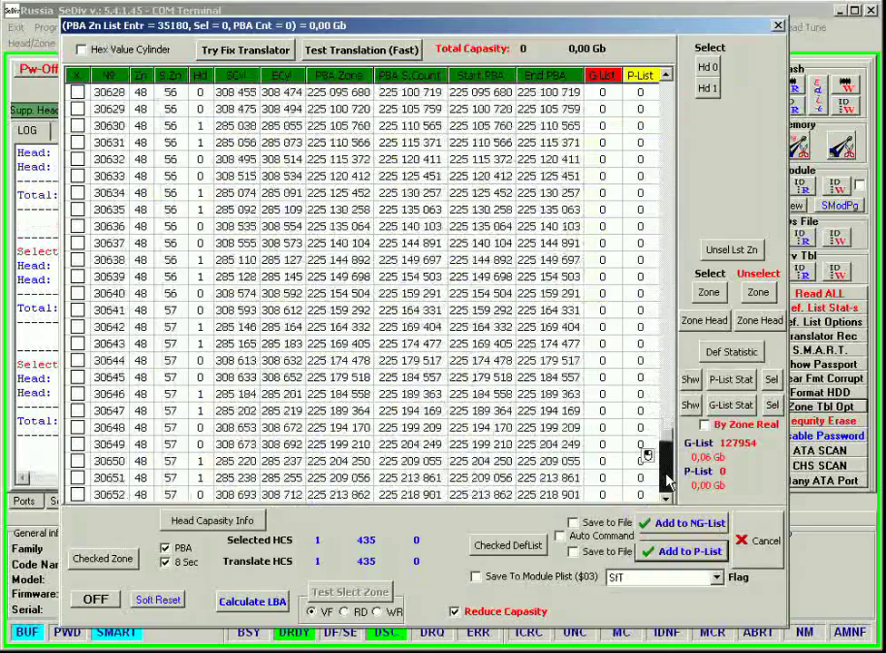
scroll(667, 480, "down", 20)
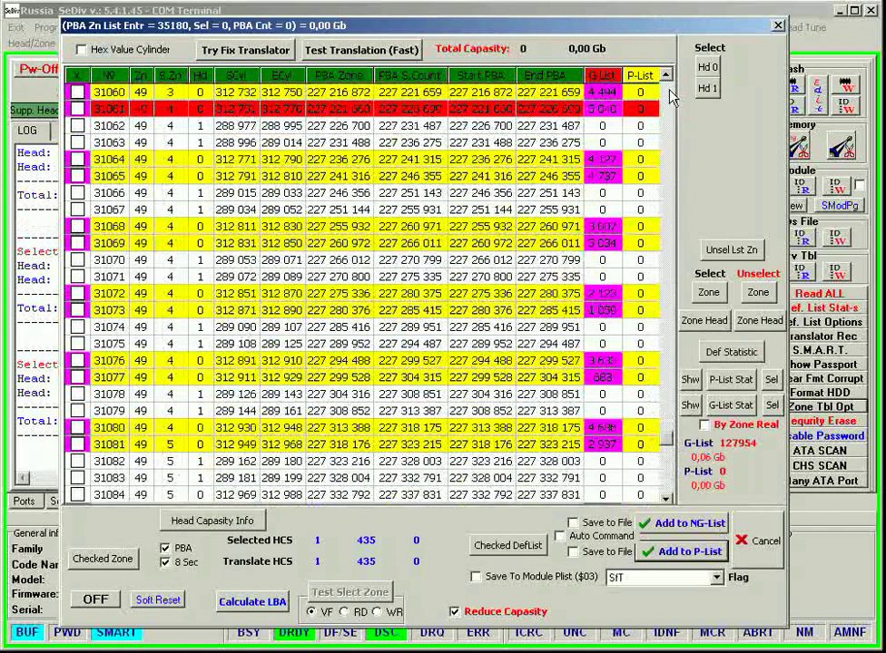
left_click(667, 98)
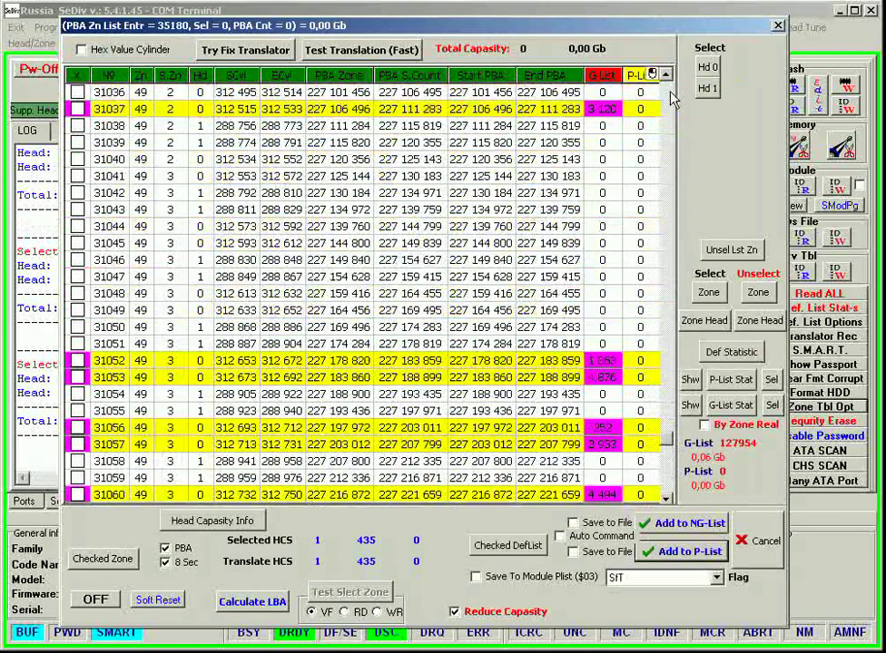
left_click(672, 490)
Examine the G-List counts of the zone 49 entries down to entry 31103
scroll(472, 173, "up", 5)
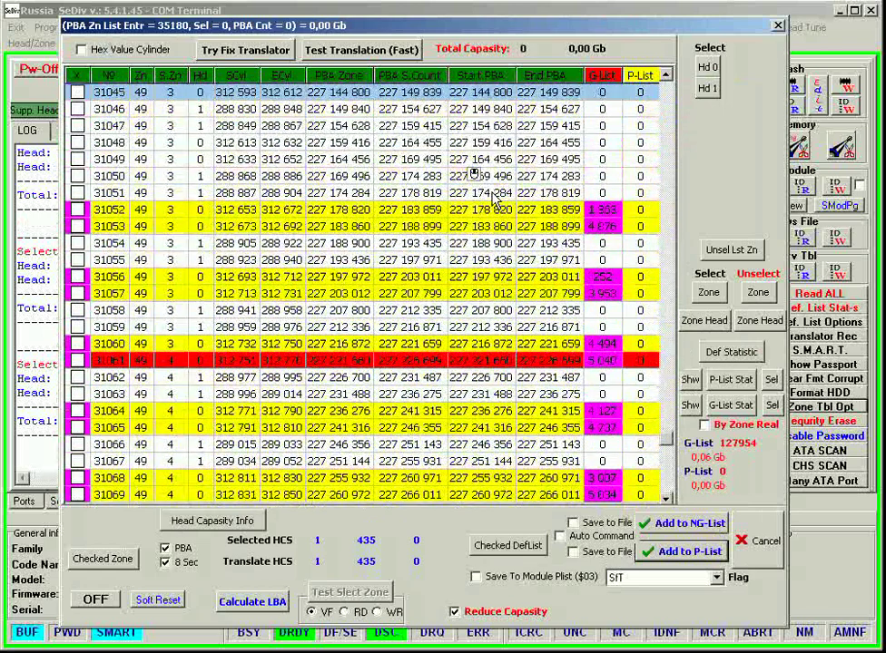
scroll(492, 202, "up", 2)
left_click(305, 374)
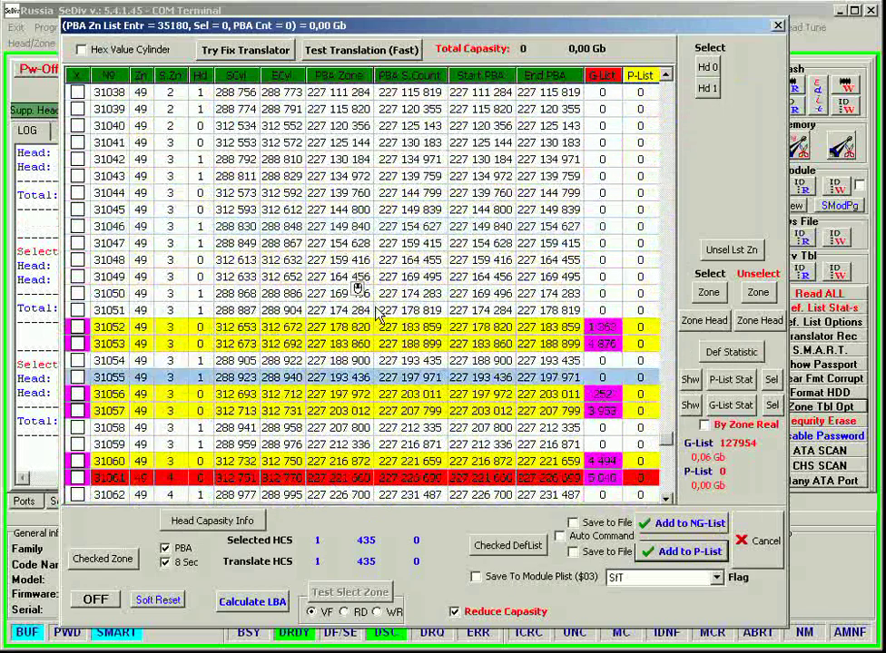
key("Down")
key("Down")
key("Down")
key("Down")
key("Down")
key("Down")
key("Down")
key("Down")
key("Down")
key("Down")
key("Down")
key("Down")
key("Down")
key("Down")
key("Down")
key("Down")
key("Down")
key("Down")
key("Down")
key("Down")
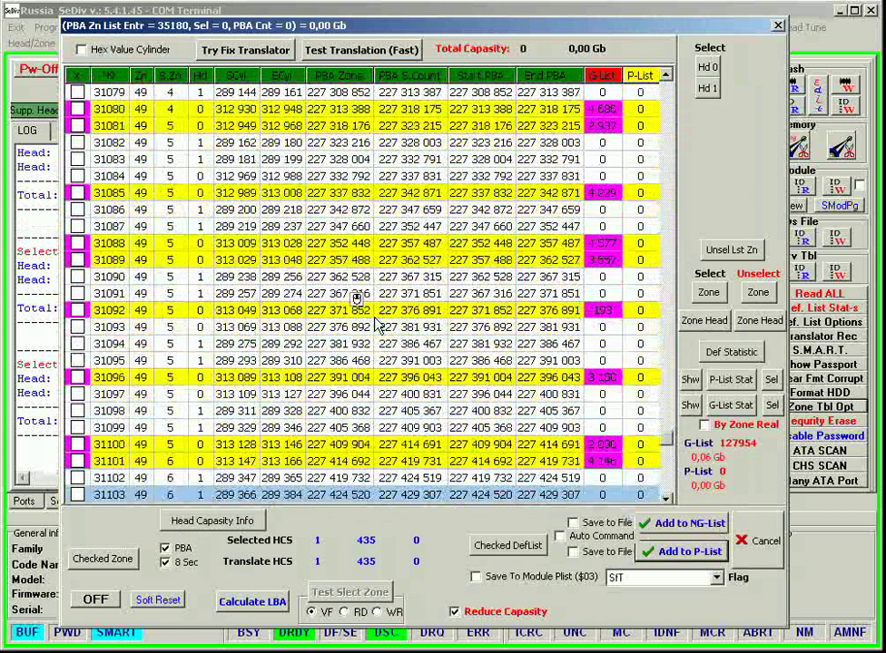
Examine the G-List counts of the zone 49 entries from 31103 down to entry 31120
key("Down")
key("Down")
key("Down")
key("Down")
key("Down")
key("Down")
key("Down")
key("Down")
key("Down")
key("Down")
key("Down")
key("Down")
key("Down")
key("Down")
key("Down")
key("Down")
key("Down")
Run the P-List statistics for the zone list and check the read progress in the log behind it
left_click(731, 379)
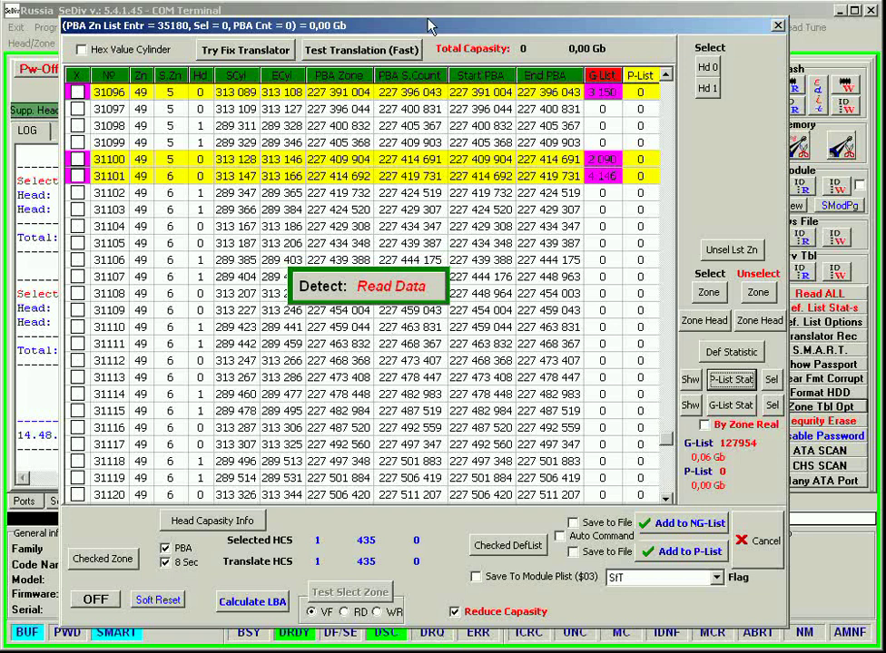
left_click_drag(426, 27, 435, 548)
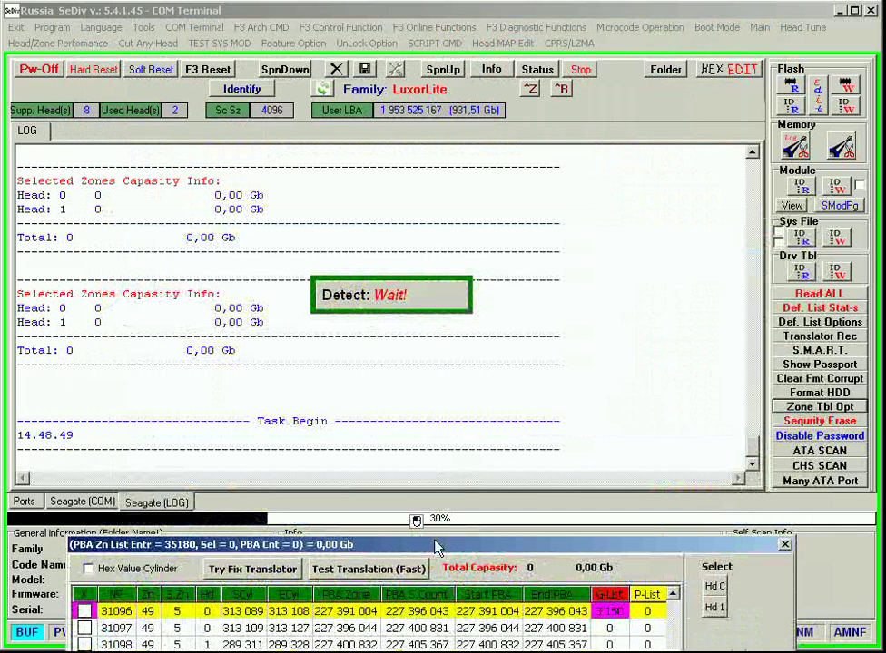
left_click_drag(435, 548, 422, 55)
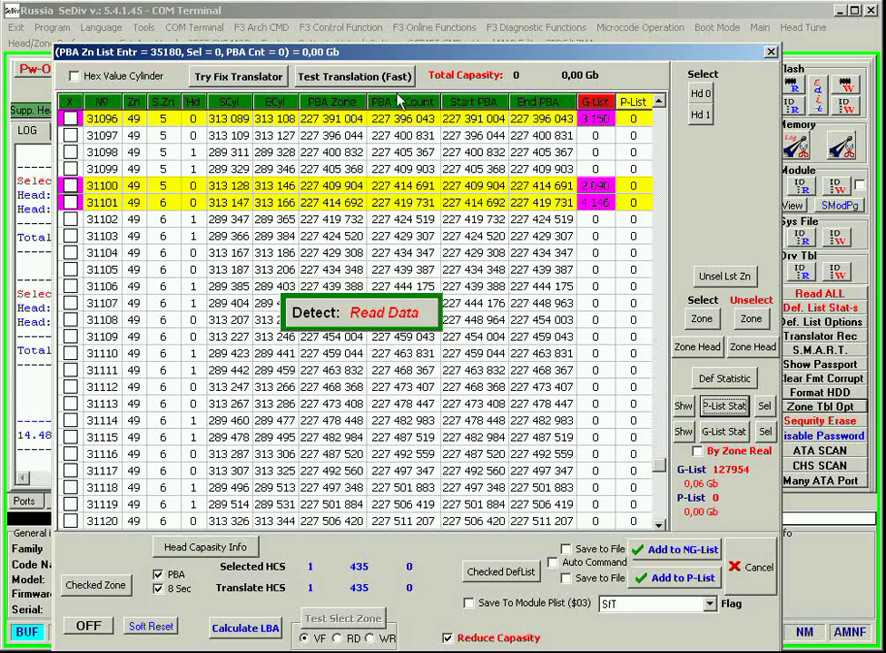
left_click_drag(362, 57, 417, 561)
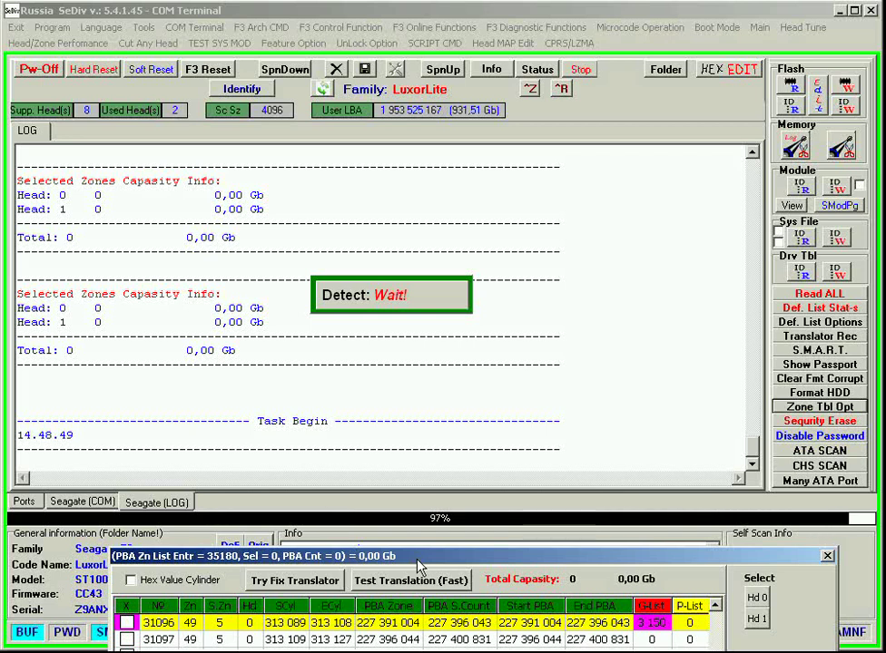
left_click_drag(418, 561, 376, 50)
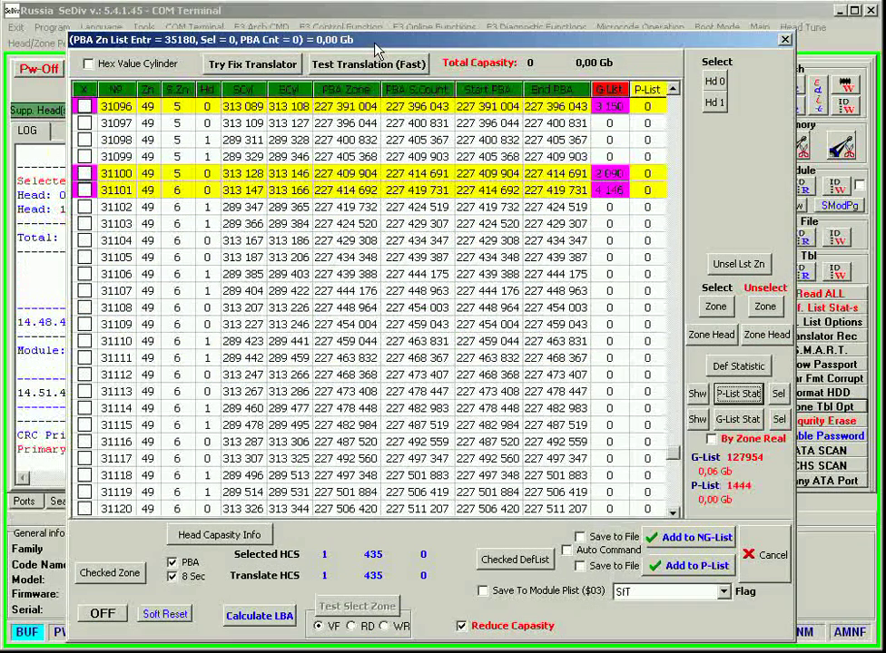
Check the P-List column of the zone 49 entries down to entry 31125
left_click(363, 273)
scroll(363, 290, "down", 19)
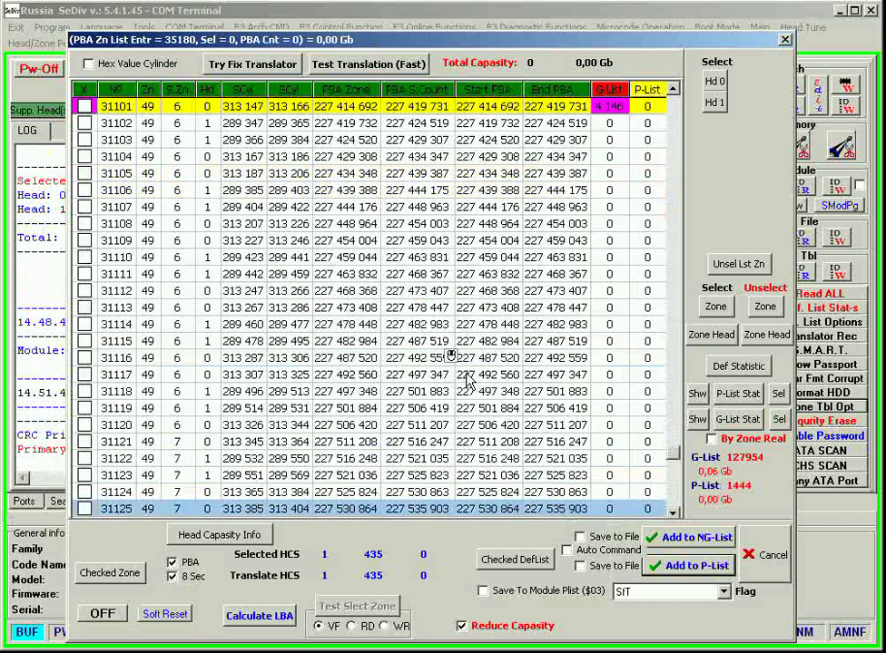
scroll(466, 381, "up", 20)
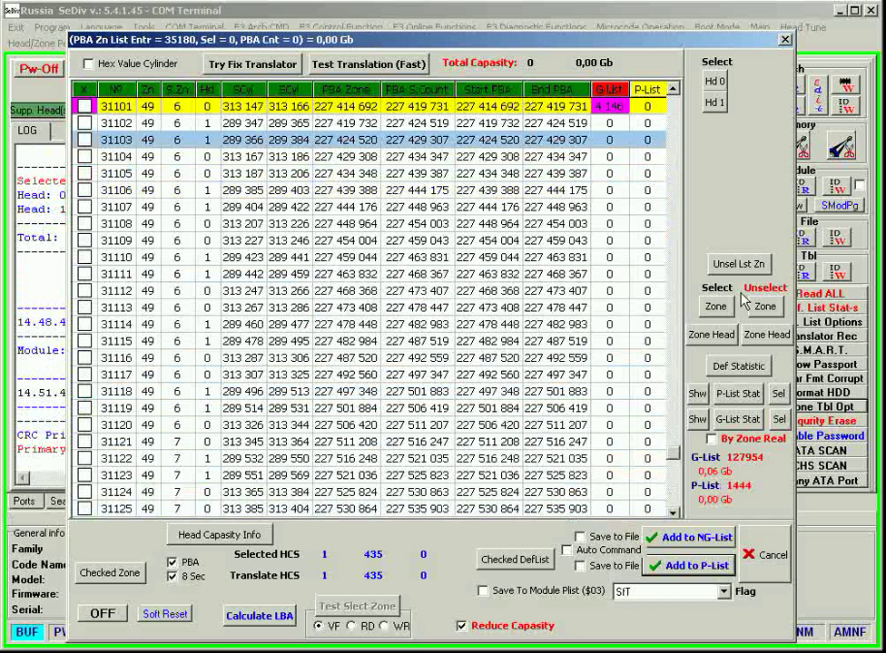
Rerun the P-List statistics and uncover the log to follow the primary defect list read
left_click(731, 393)
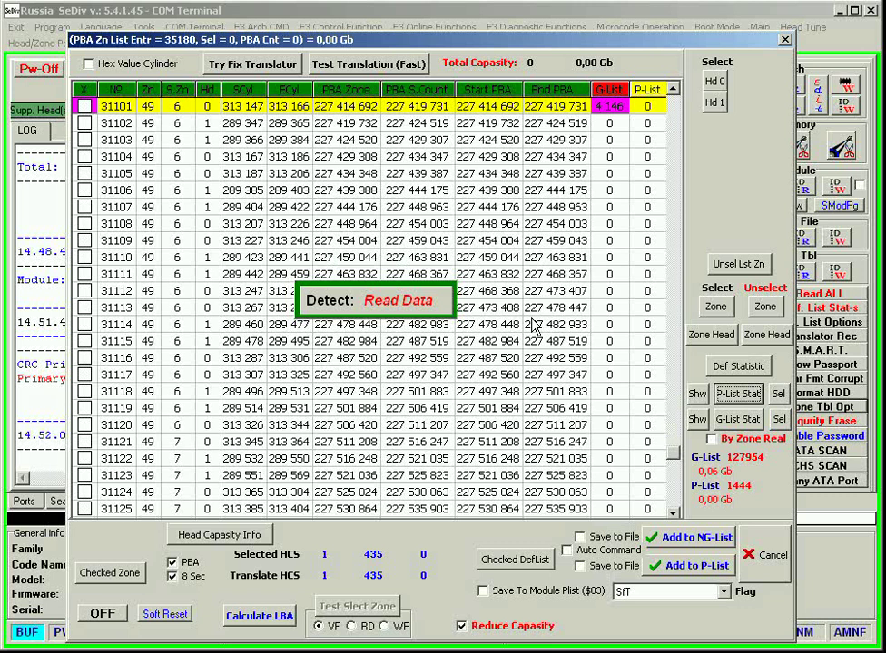
left_click_drag(453, 41, 449, 589)
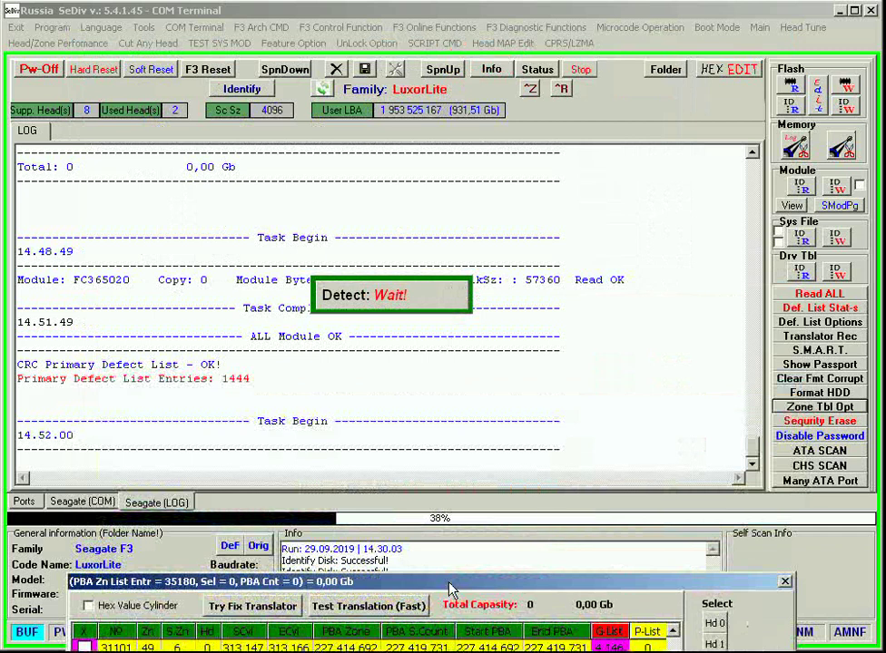
left_click_drag(449, 589, 464, 47)
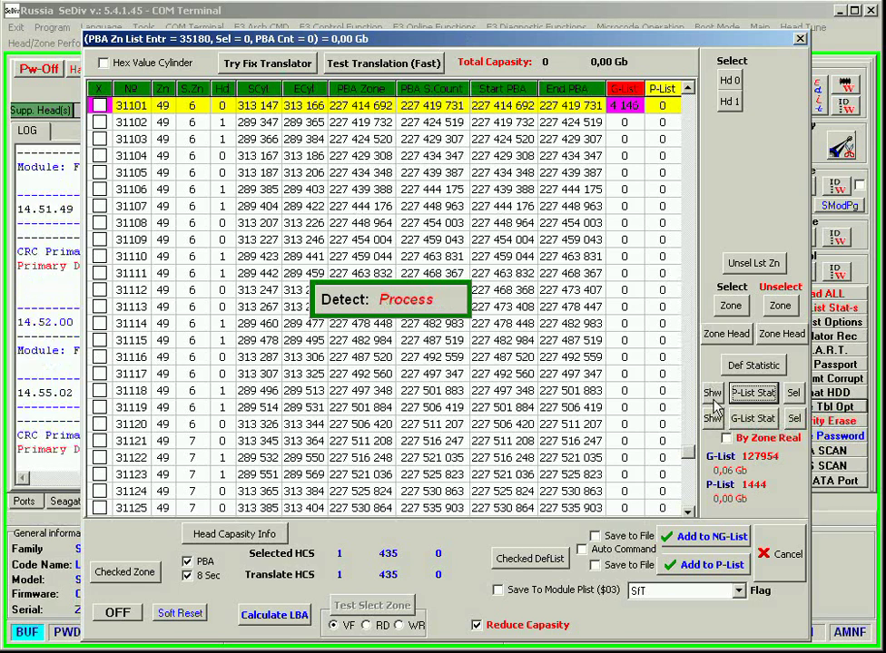
Show the list of zones with P-List defects, look through it to its last entry, and close it
scroll(508, 283, "down", 20)
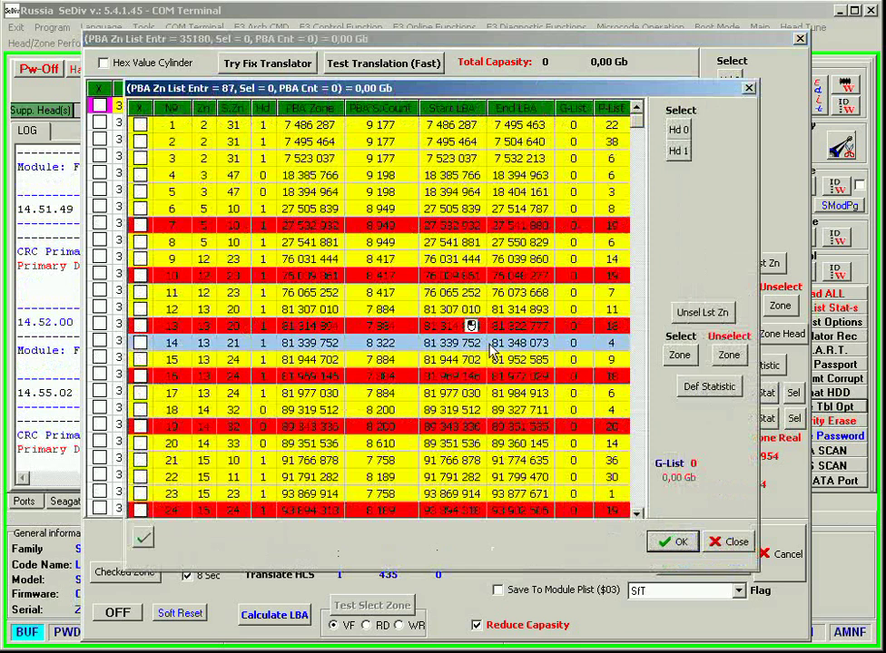
scroll(518, 259, "down", 20)
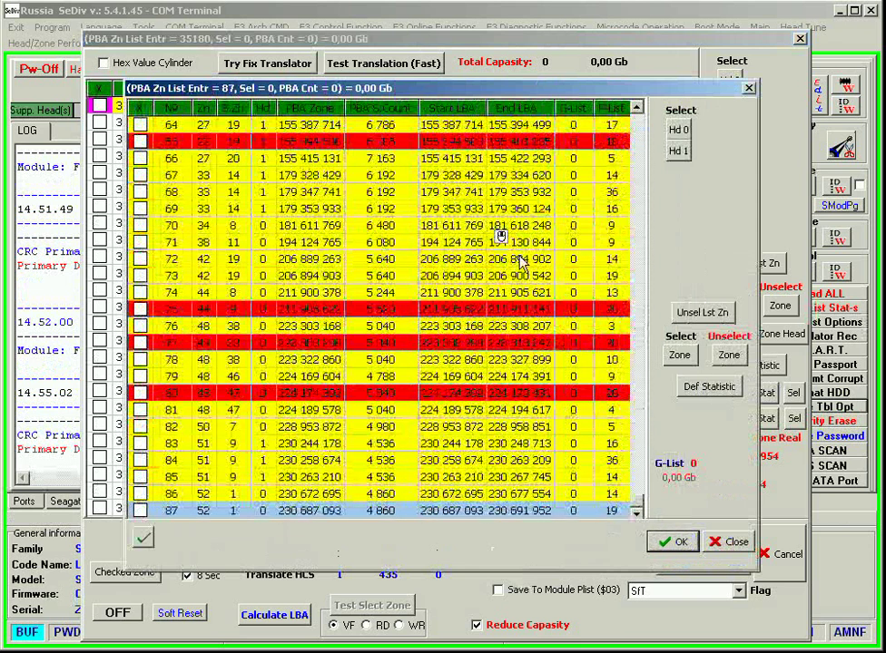
scroll(640, 129, "up", 20)
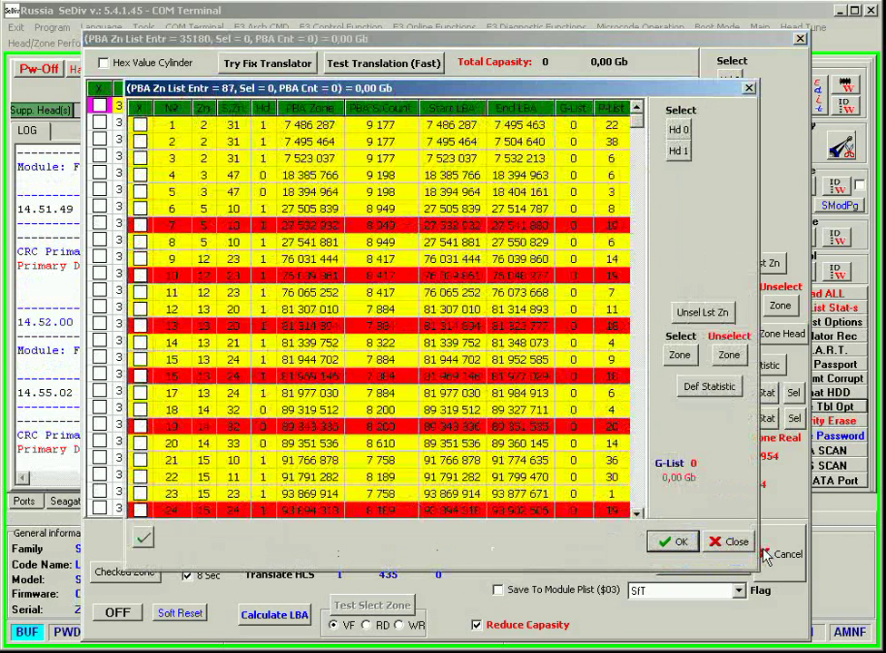
left_click(732, 541)
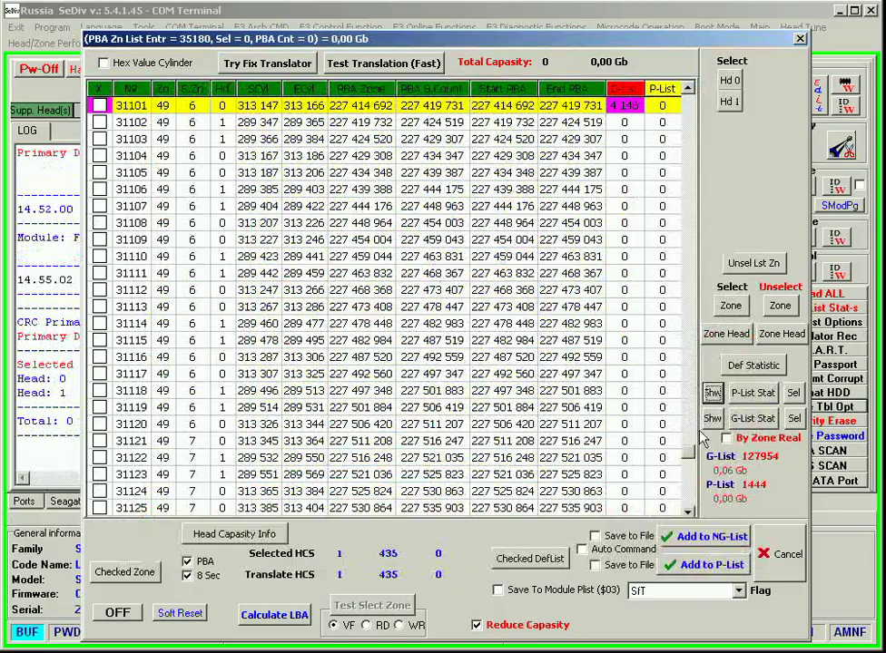
Locate the highlighted P-List defect entries in zone 5 of the full zone list, and close the list
left_click_drag(687, 451, 688, 98)
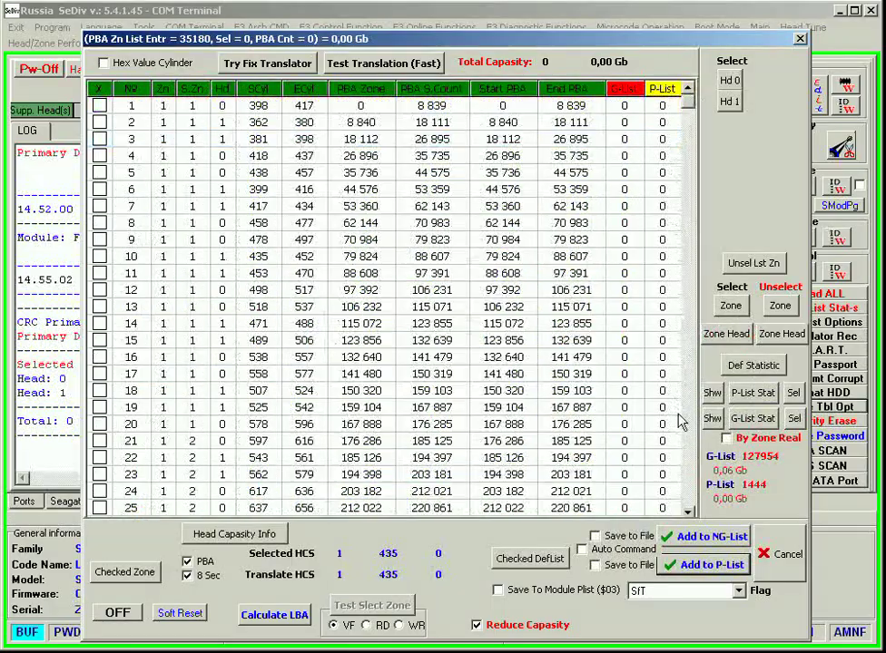
left_click_drag(690, 334, 687, 432)
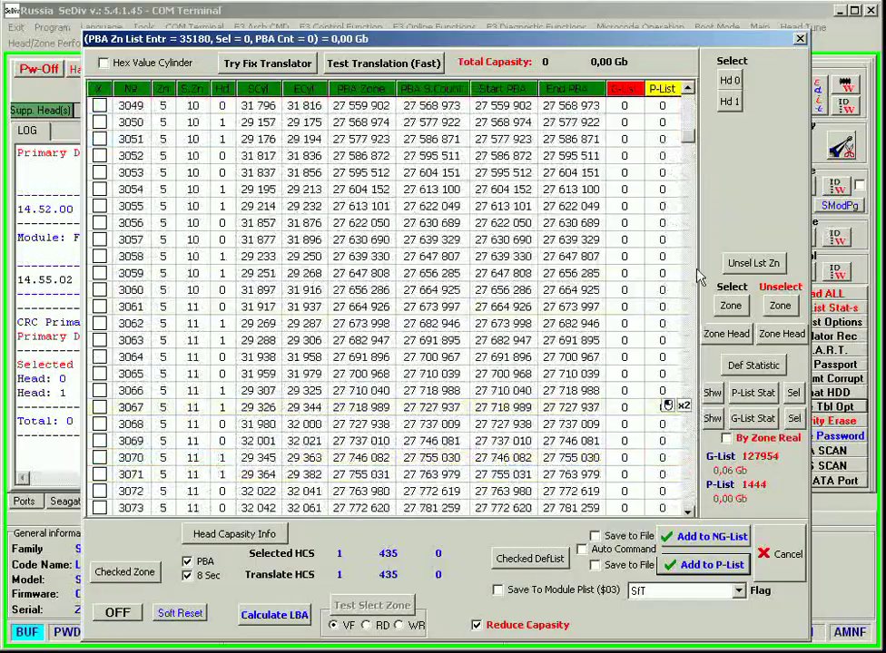
left_click(687, 107)
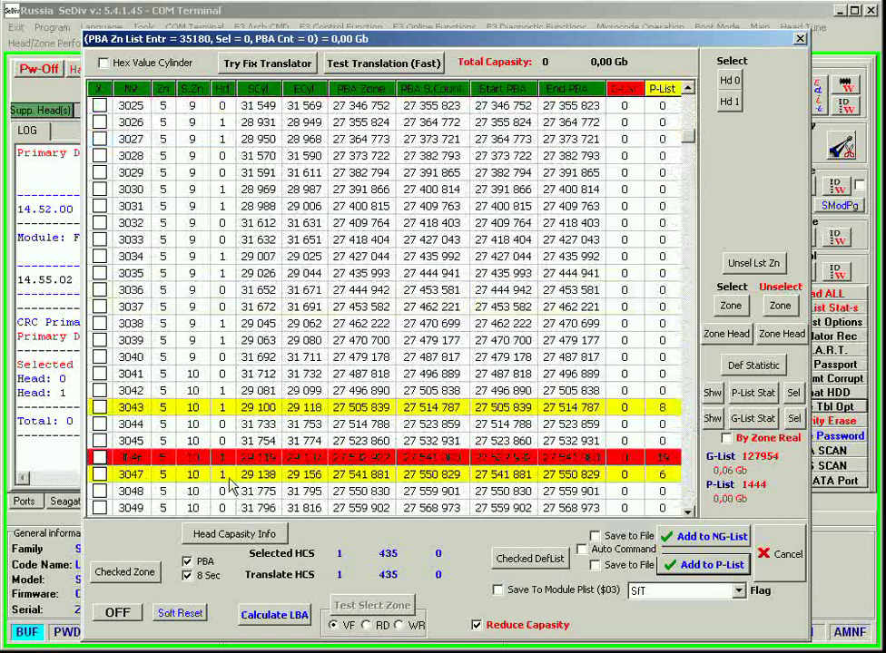
left_click(195, 490)
scroll(361, 230, "up", 10)
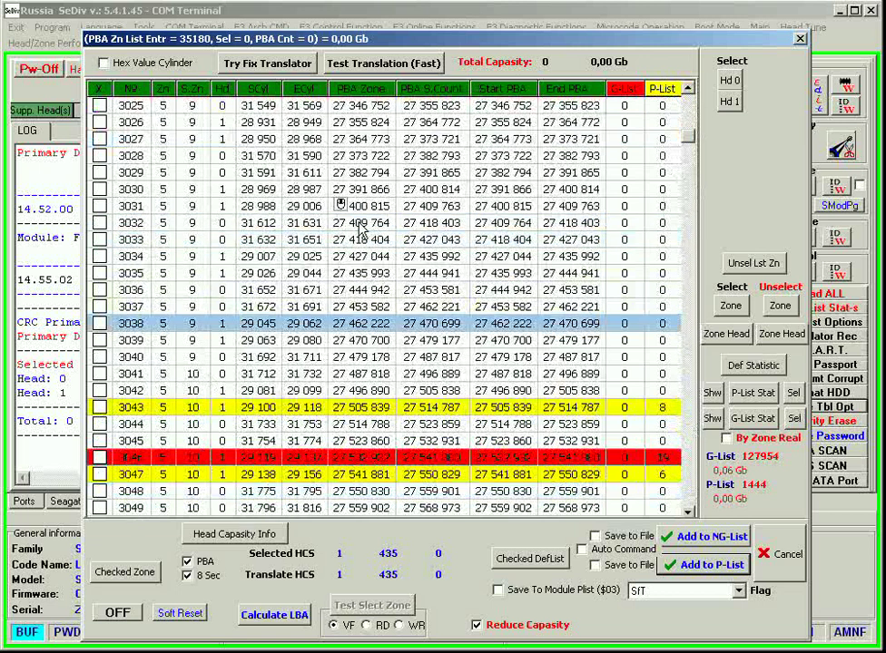
scroll(361, 230, "down", 11)
scroll(361, 231, "down", 7)
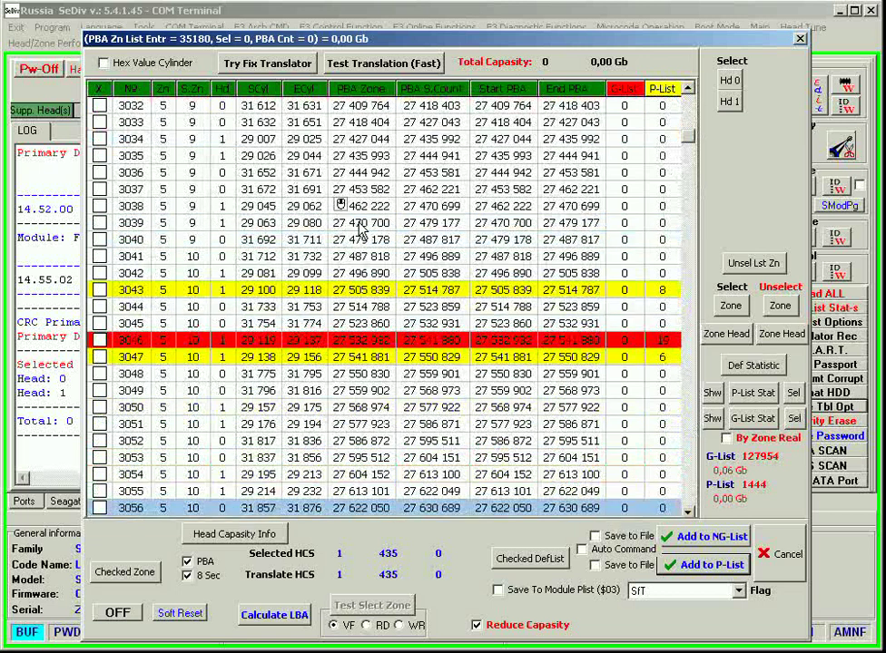
scroll(361, 230, "down", 20)
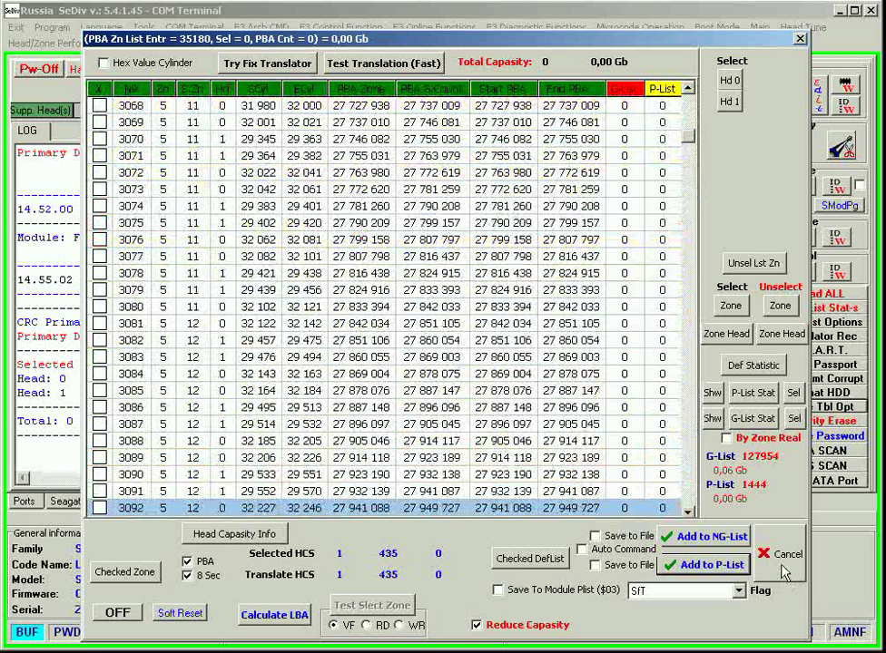
left_click(785, 572)
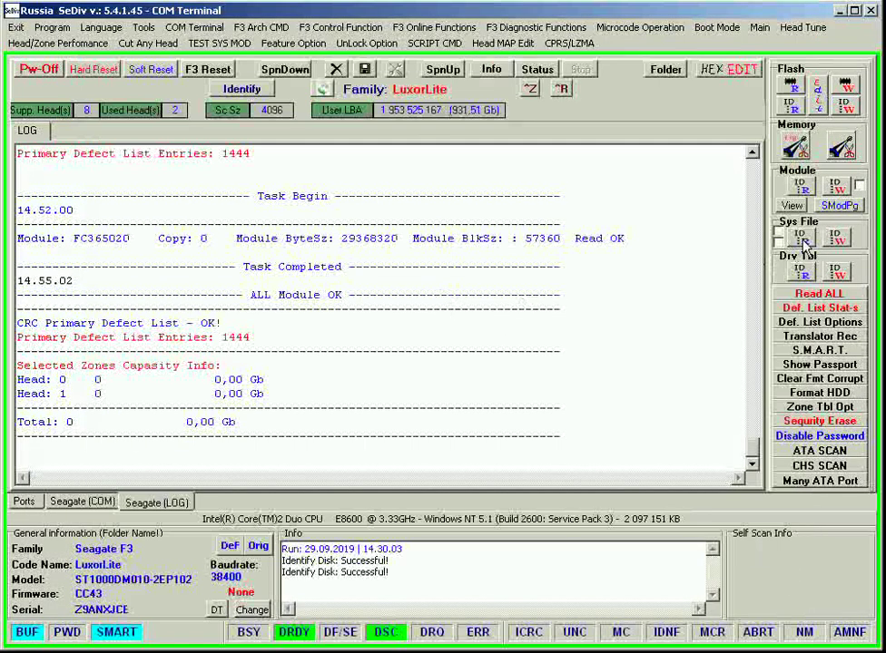
Look through the drive's system file list, from the Drive Self Test module down to modules 36 and 37
left_click(798, 239)
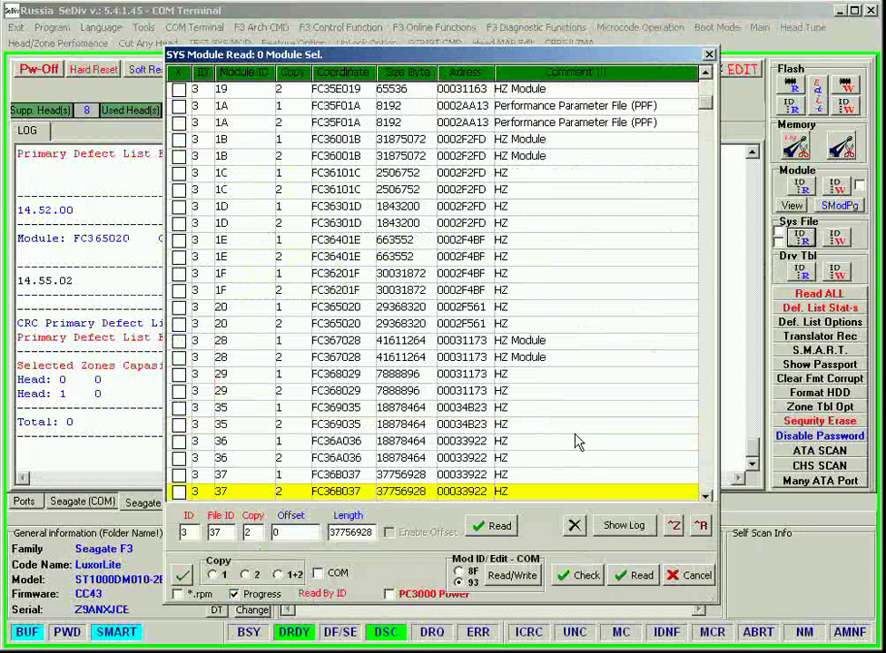
left_click(694, 575)
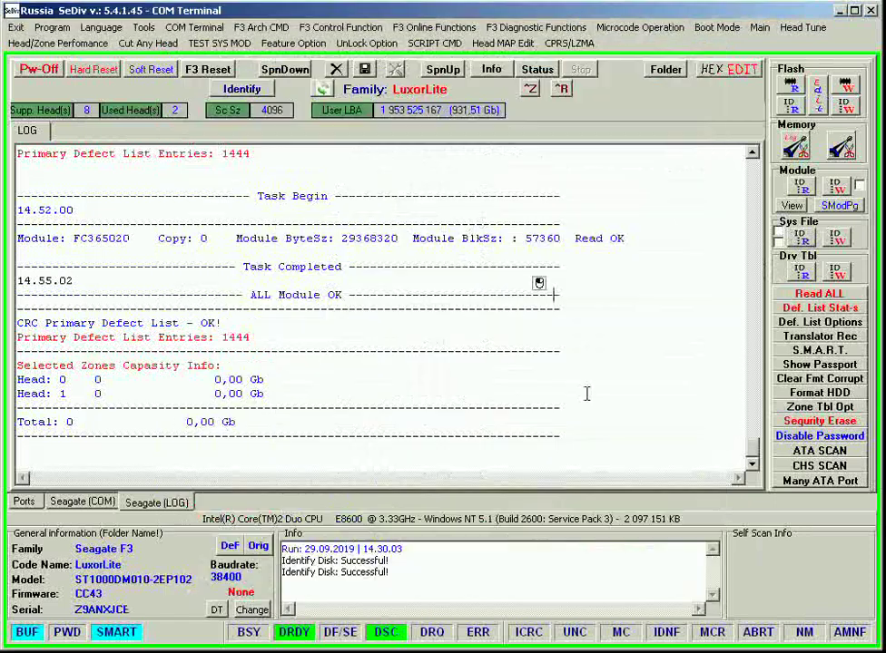
mouse_move(751, 444)
left_mouse_down()
mouse_move(751, 182)
mouse_move(753, 445)
left_mouse_up()
left_click(799, 235)
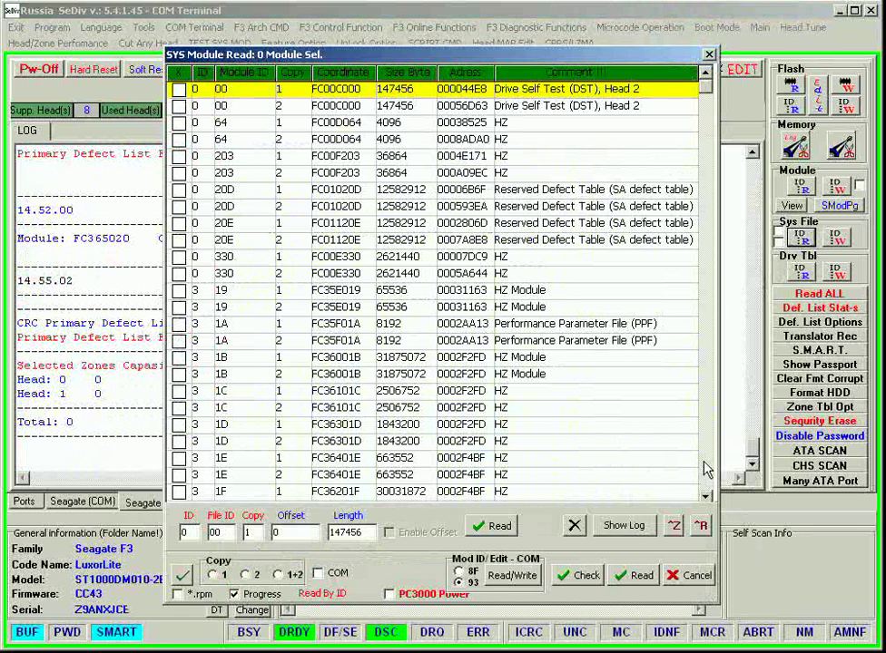
left_click(497, 441)
scroll(498, 438, "down", 6)
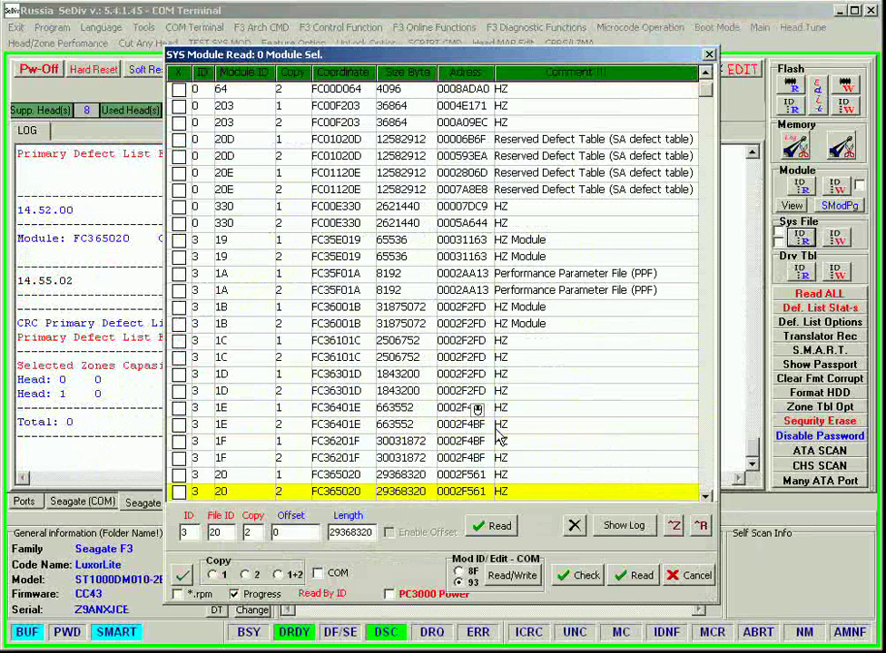
scroll(498, 438, "up", 13)
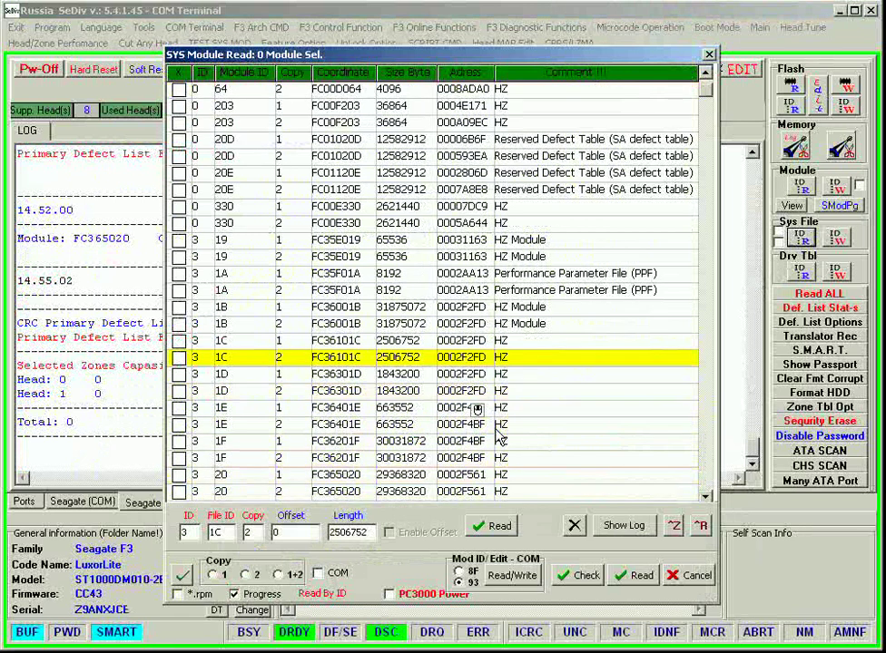
scroll(497, 439, "down", 3)
scroll(497, 439, "down", 2)
scroll(595, 442, "down", 16)
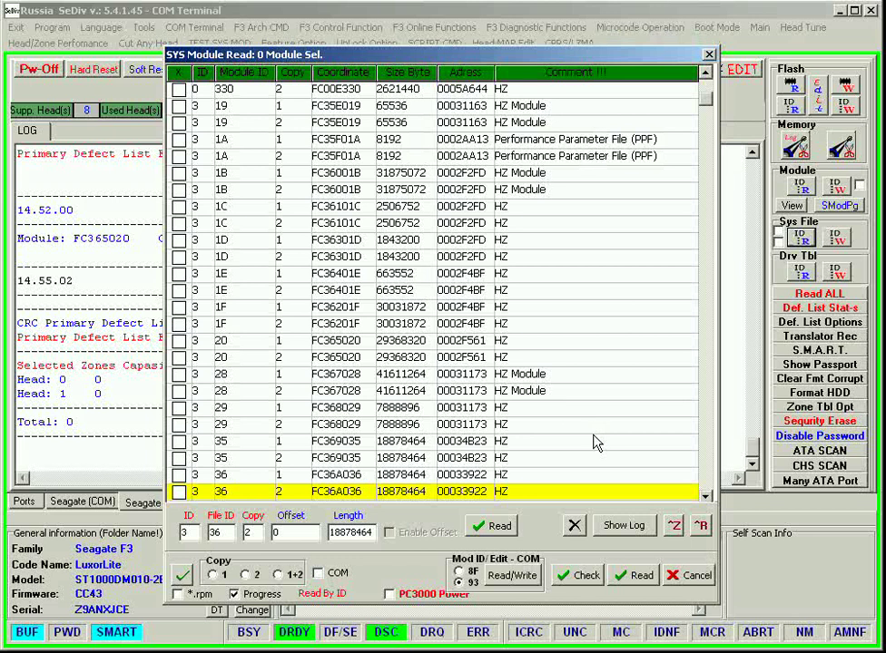
left_click(679, 579)
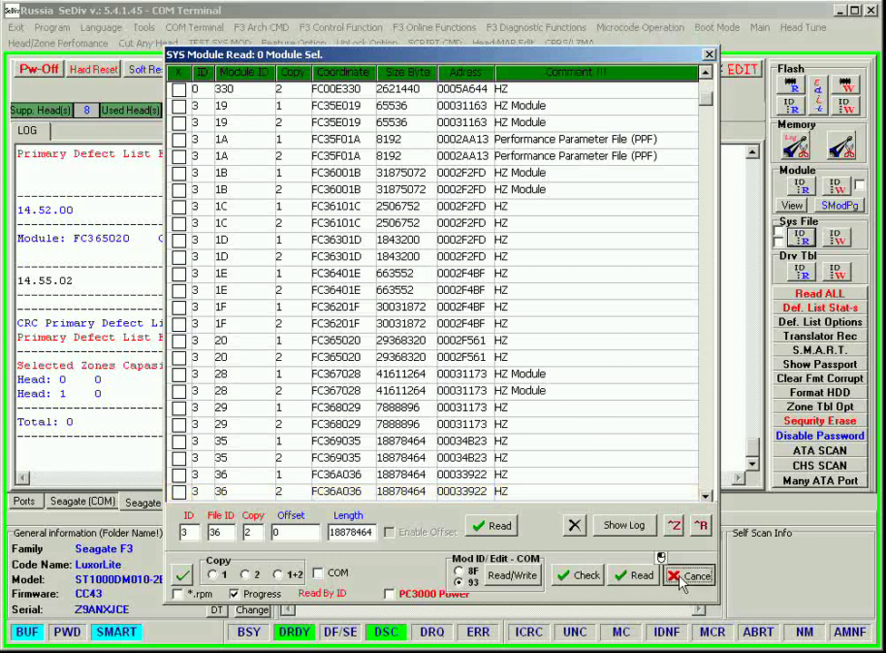
Examine system modules 35 through 68 and their sizes and addresses, and close the list without reading any module
scroll(390, 381, "down", 3)
left_click(390, 376)
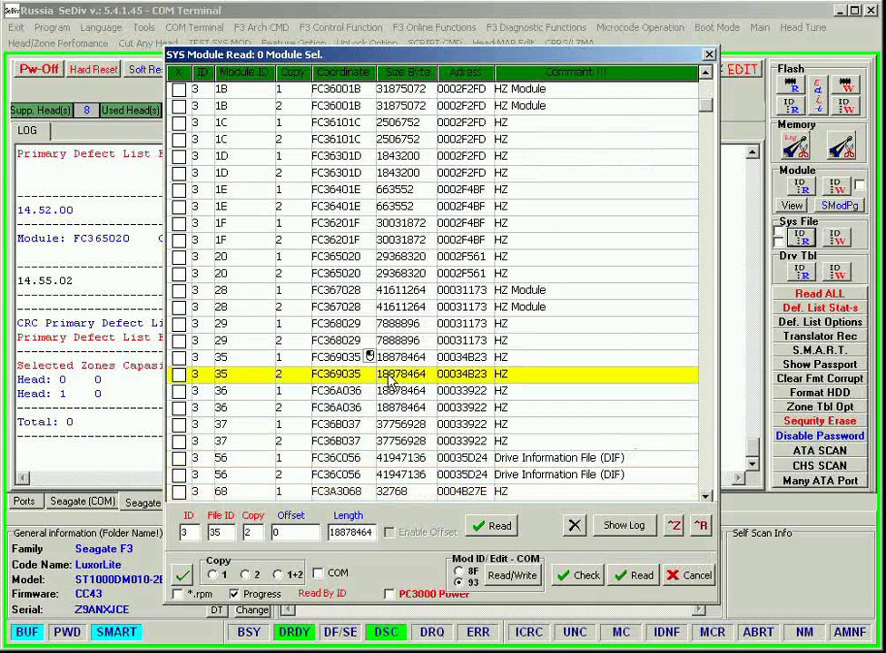
key("Down")
key("Down")
key("Down")
key("Down")
key("Down")
key("Down")
key("Down")
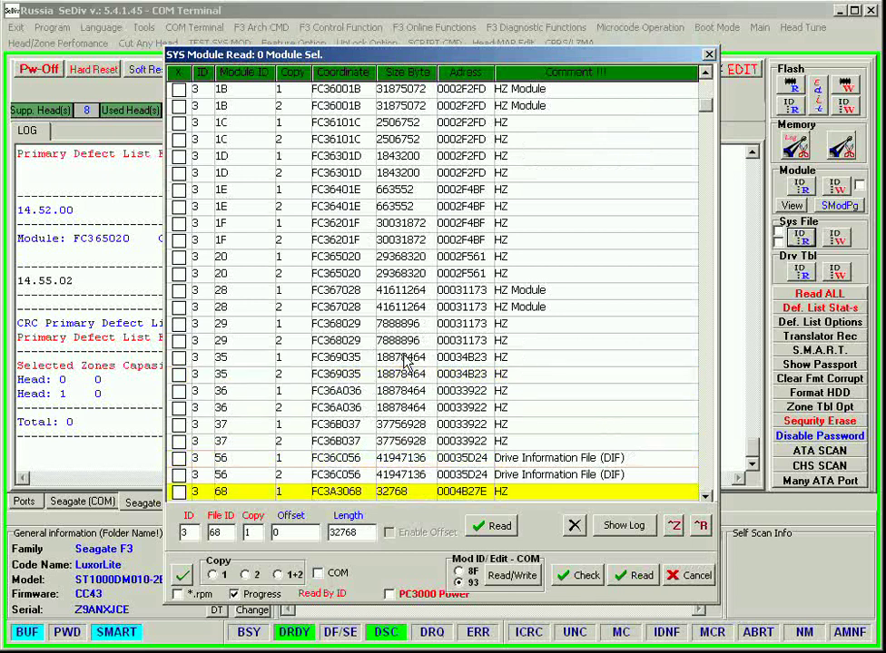
left_click(390, 356)
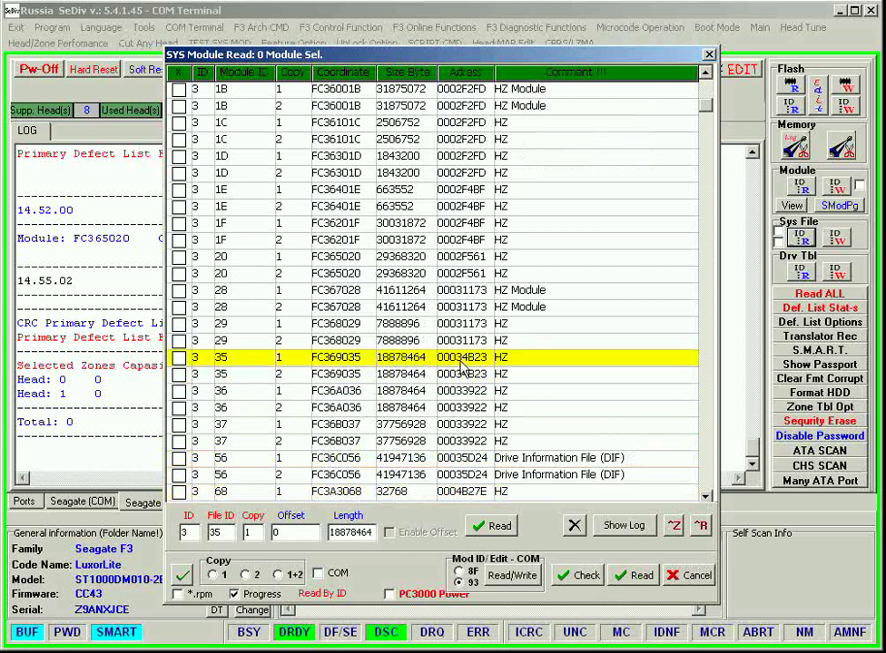
left_click(689, 575)
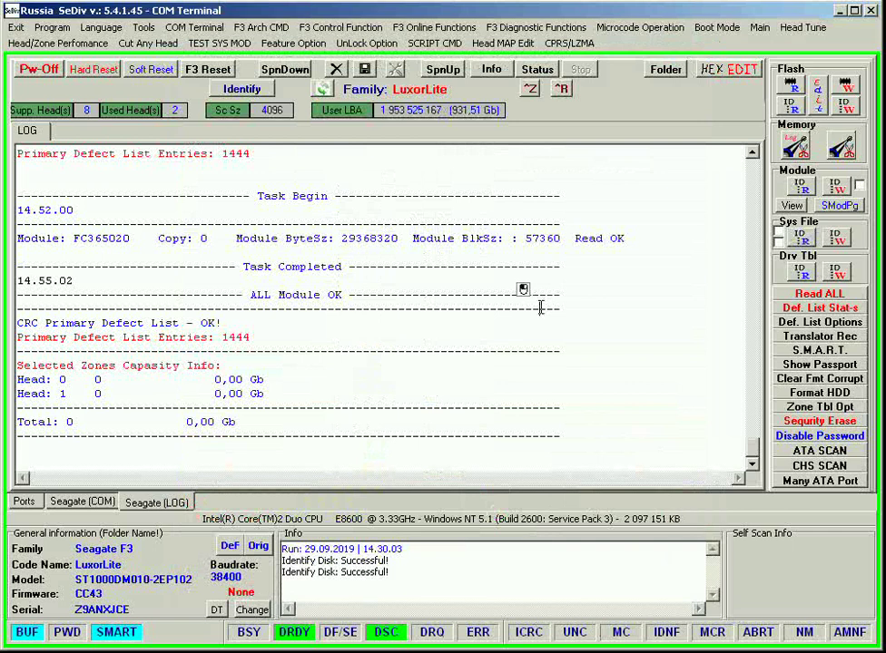
Clear the log and load the drive's zone list with the MiniZone(Type2) option
left_click(336, 69)
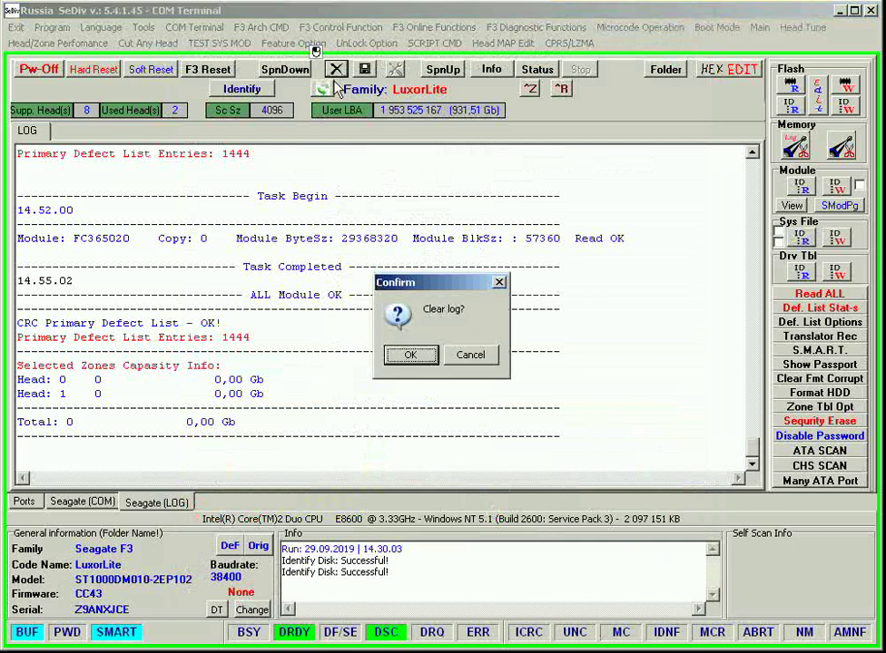
left_click(415, 355)
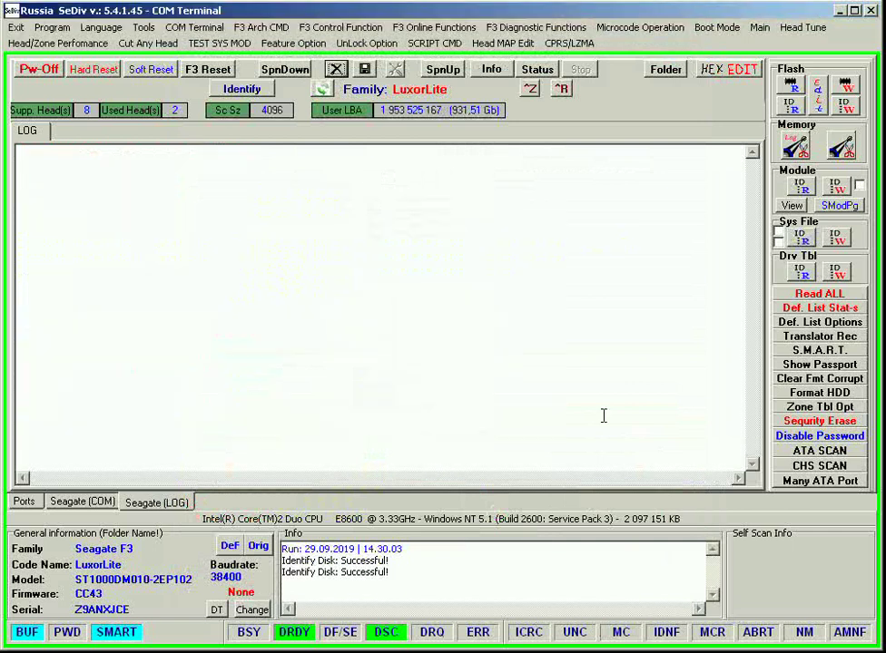
left_click(812, 407)
left_click(356, 342)
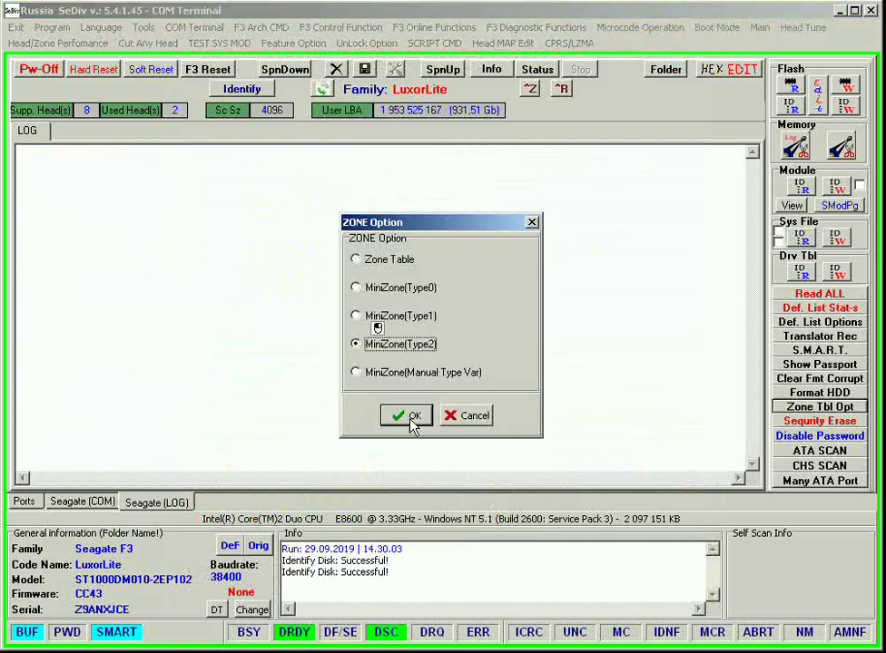
left_click(405, 414)
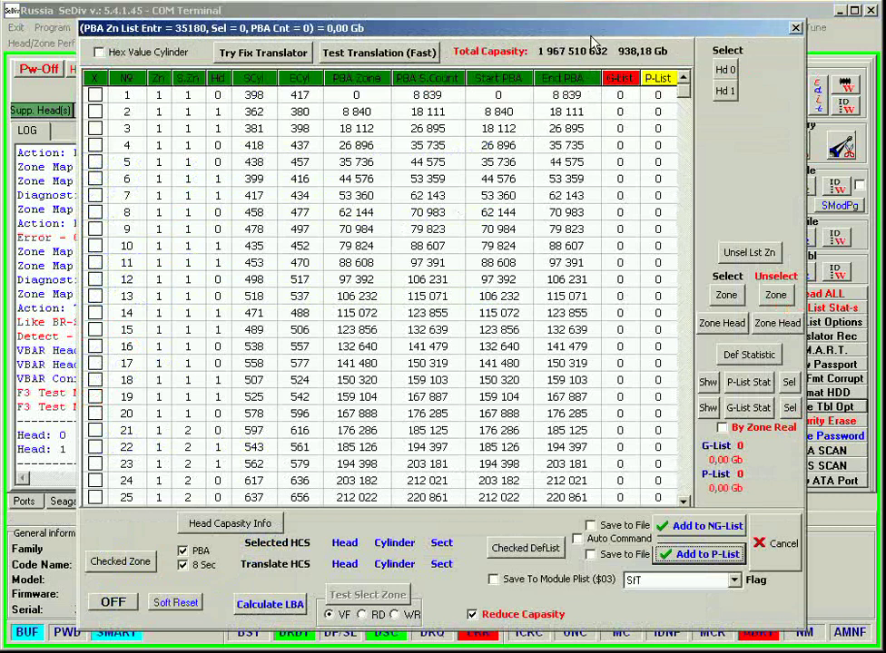
Output the head capacity info to the log and uncover the per-head and total capacity figures to read them
left_click_drag(163, 33, 357, 5)
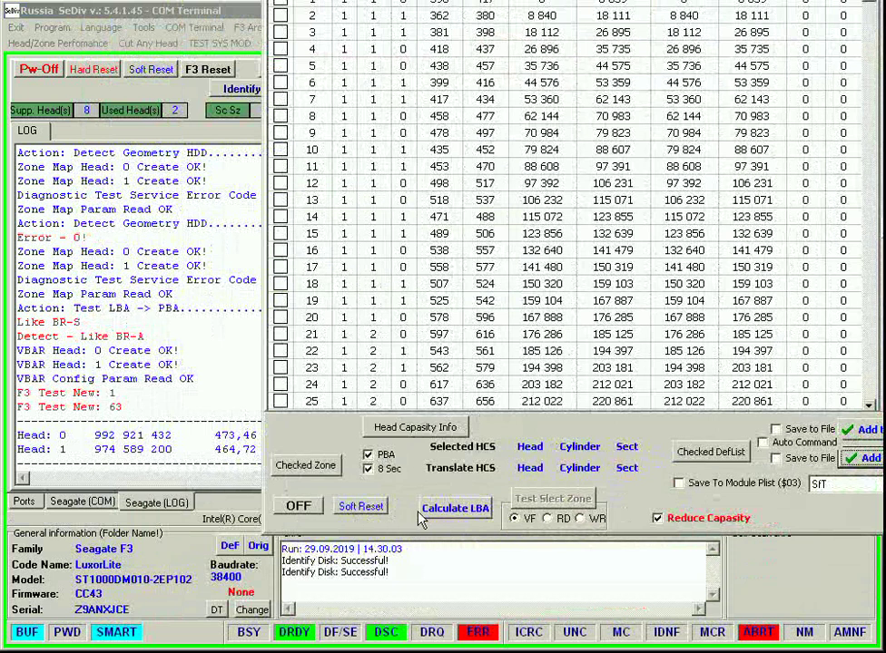
left_click(412, 430)
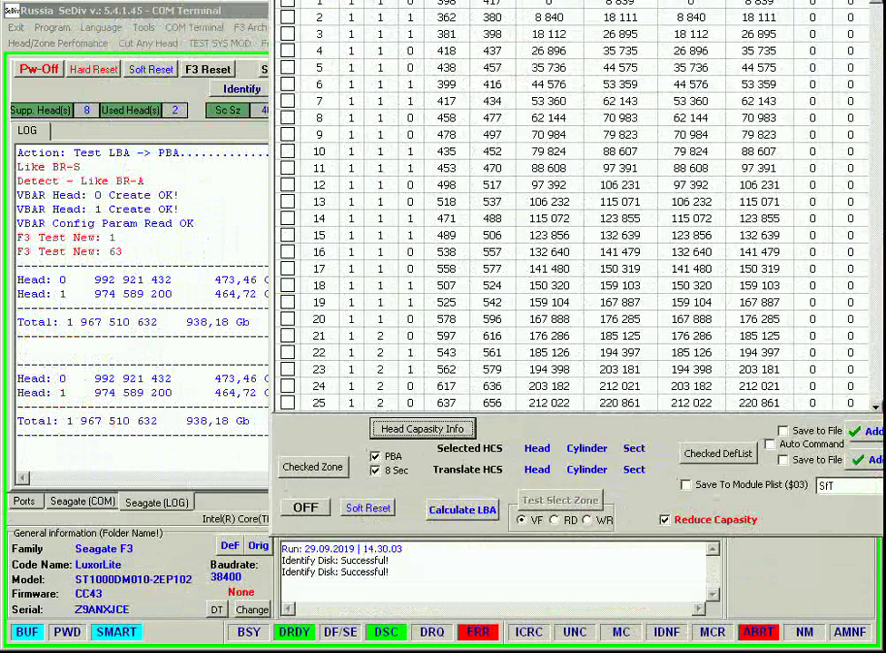
left_click_drag(365, 0, 396, 198)
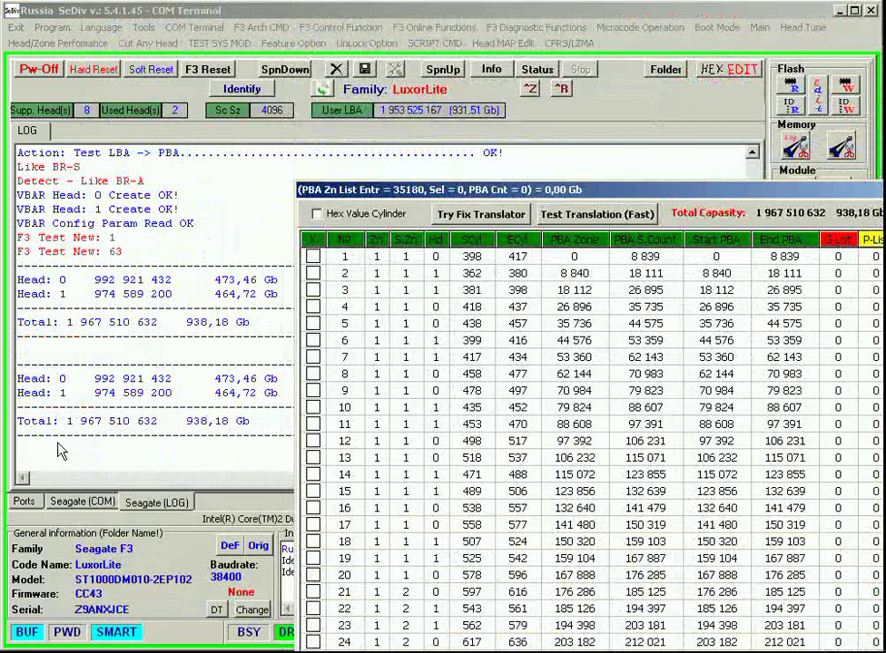
left_click_drag(511, 192, 305, 20)
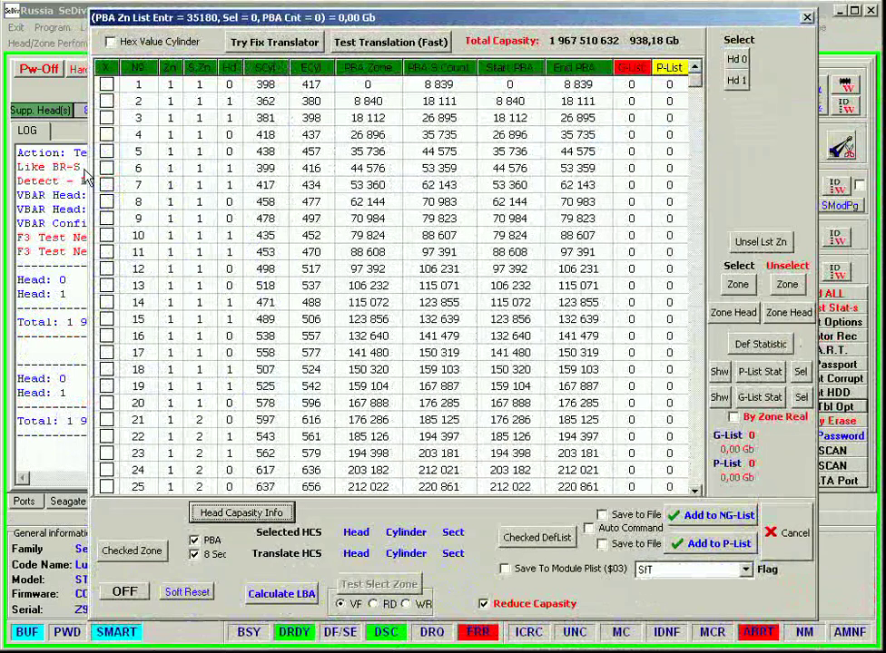
Select zone entries 2, 3, 5, 7, 8, 10, 11 and 13 to view their combined capacity, and cancel the list without adding them to a defect list
left_click(106, 100)
left_click(107, 118)
left_click(107, 152)
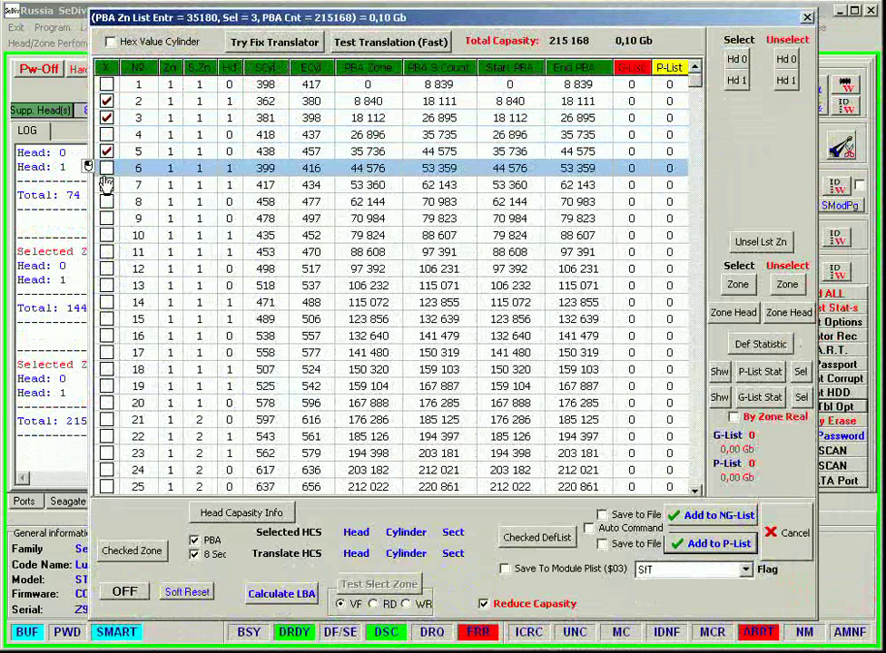
left_click(107, 185)
left_click(106, 201)
left_click(106, 235)
left_click(106, 252)
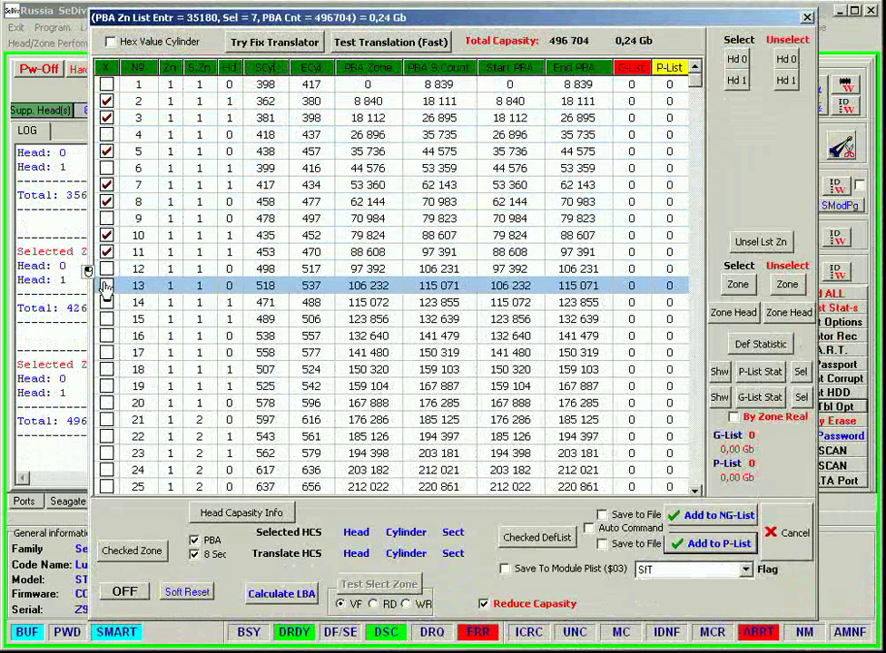
left_click(106, 286)
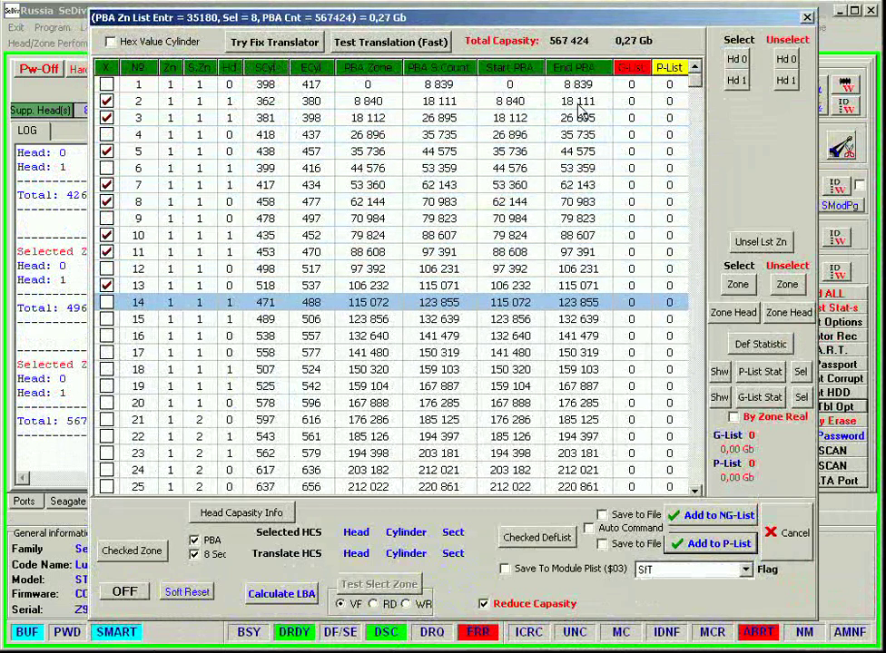
left_click(788, 536)
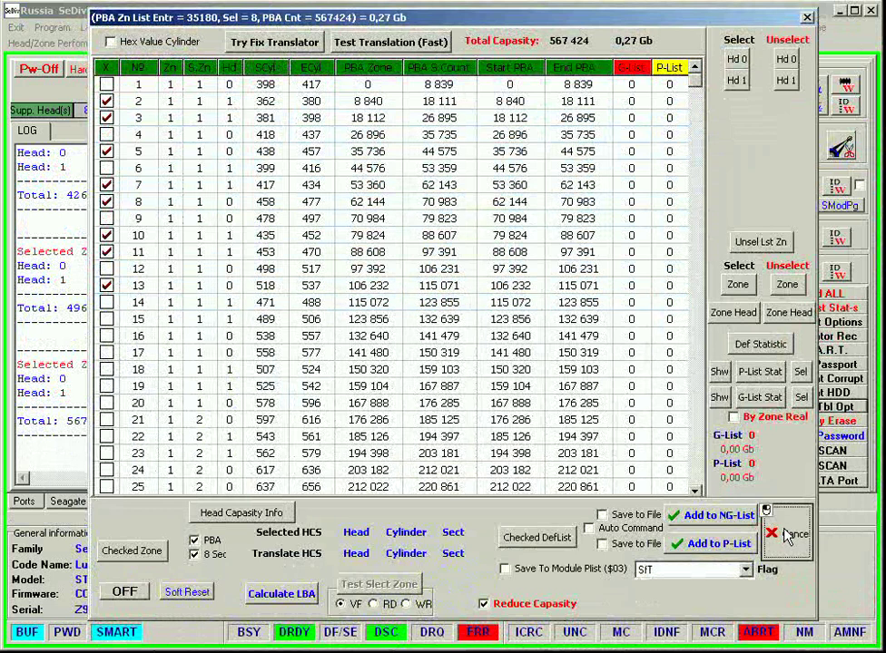